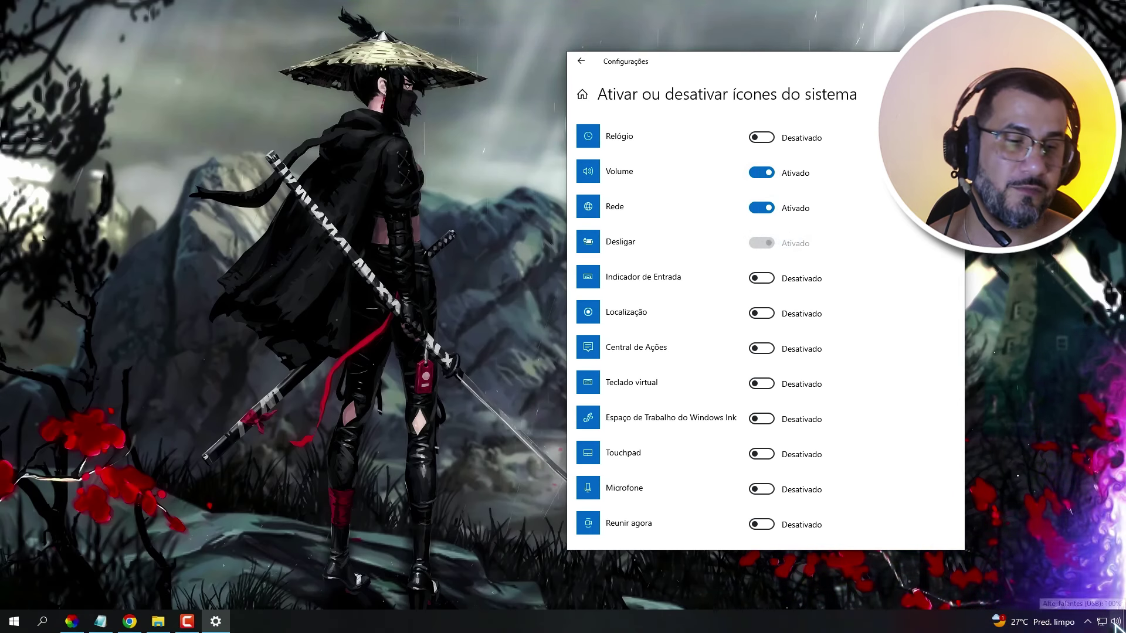
Turn off the news and interests weather widget on the taskbar
{"action": "left_click", "coordinate": [1042, 627]}
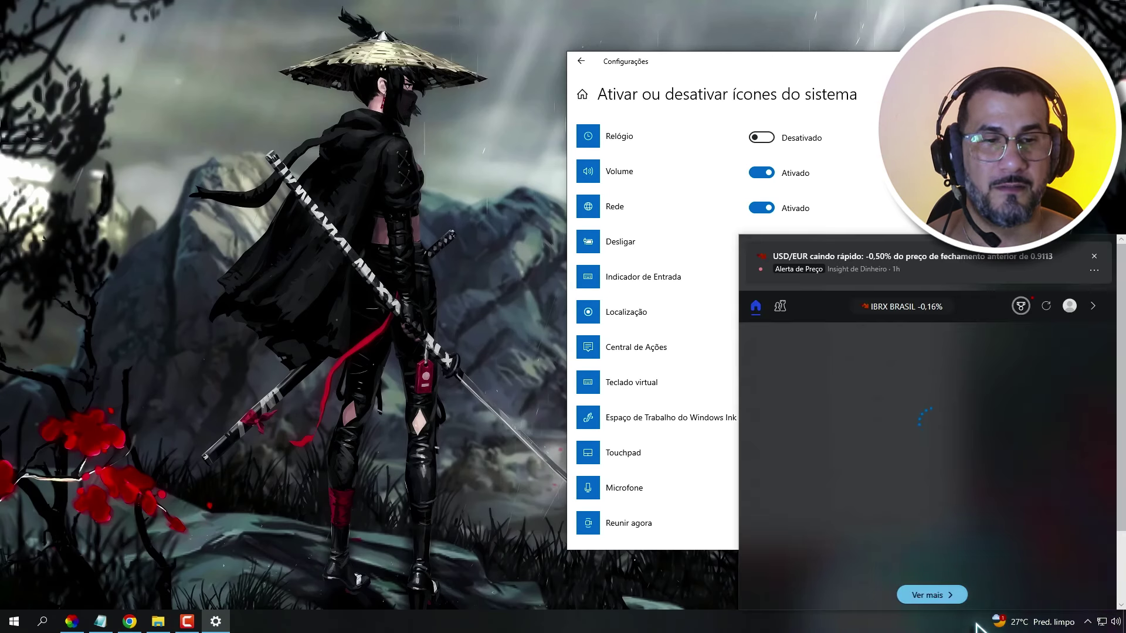
{"action": "right_click", "coordinate": [841, 617]}
{"action": "mouse_move", "coordinate": [894, 350]}
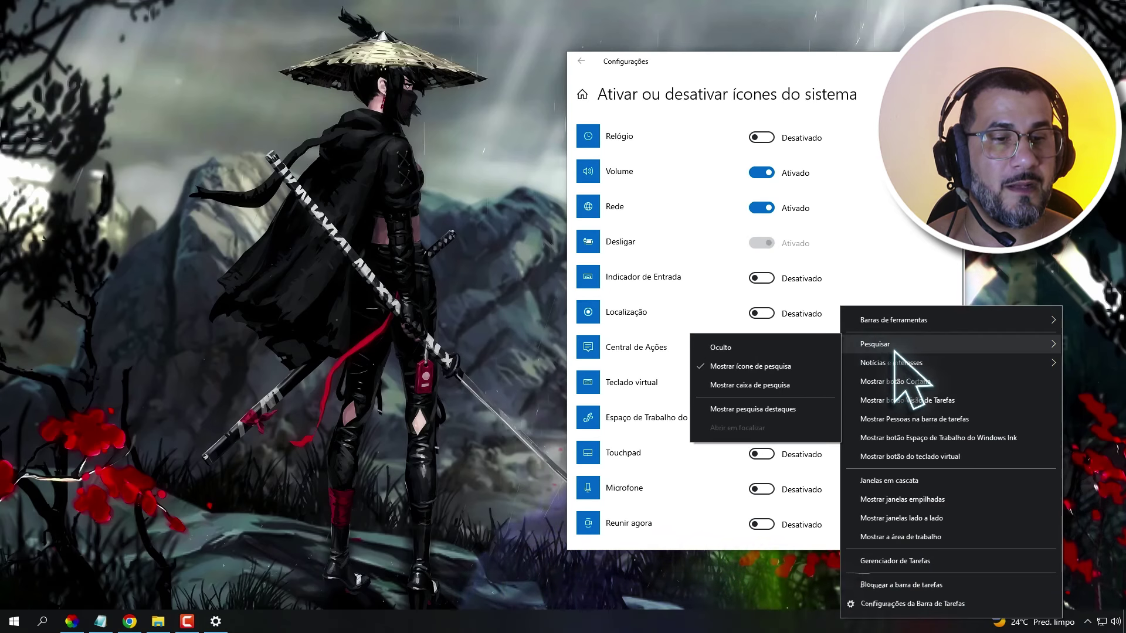
{"action": "left_click", "coordinate": [727, 403]}
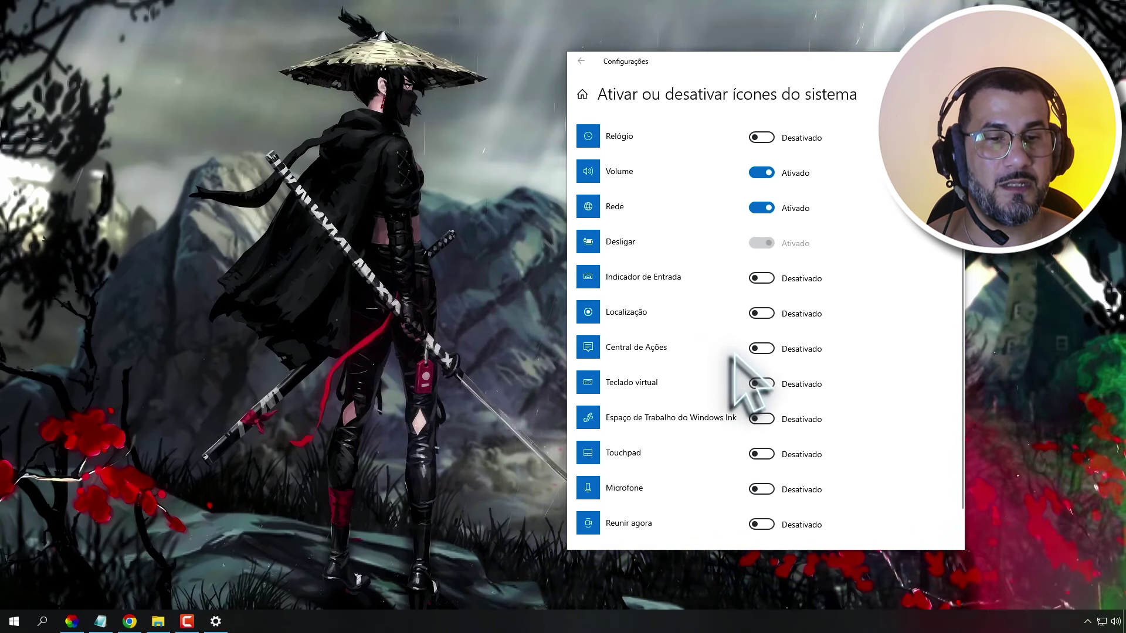
Review the remaining system icon switches and return to the taskbar settings page to look through its options
{"action": "scroll", "coordinate": [745, 363], "scroll_direction": "down", "scroll_amount": 2}
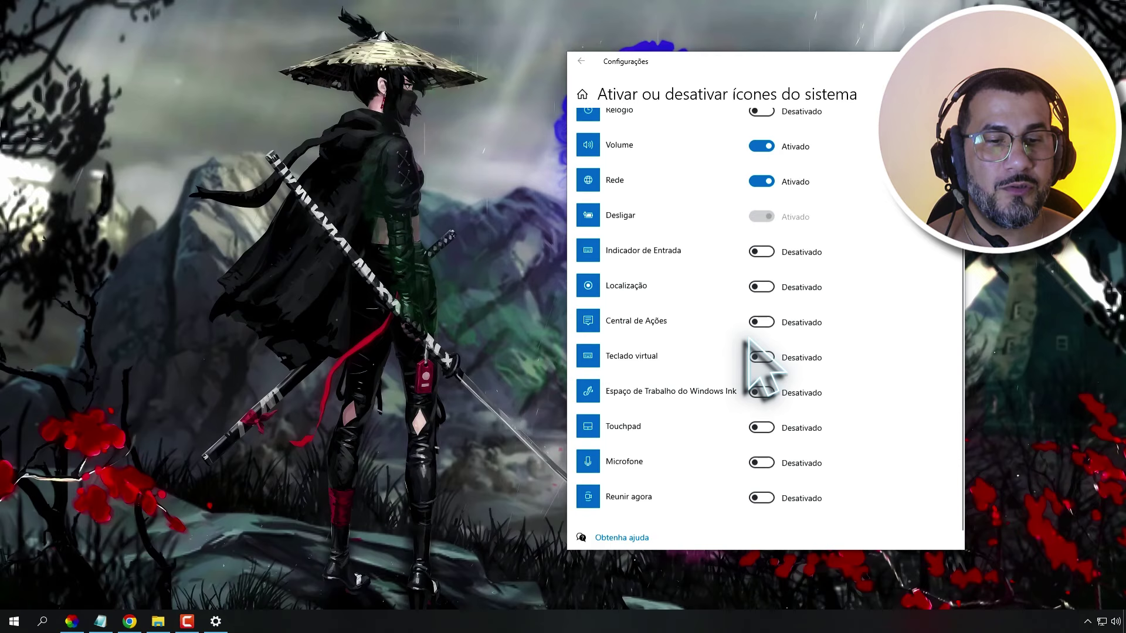
{"action": "left_click", "coordinate": [581, 61]}
{"action": "scroll", "coordinate": [742, 364], "scroll_direction": "down", "scroll_amount": 3}
{"action": "scroll", "coordinate": [745, 329], "scroll_direction": "down", "scroll_amount": 5}
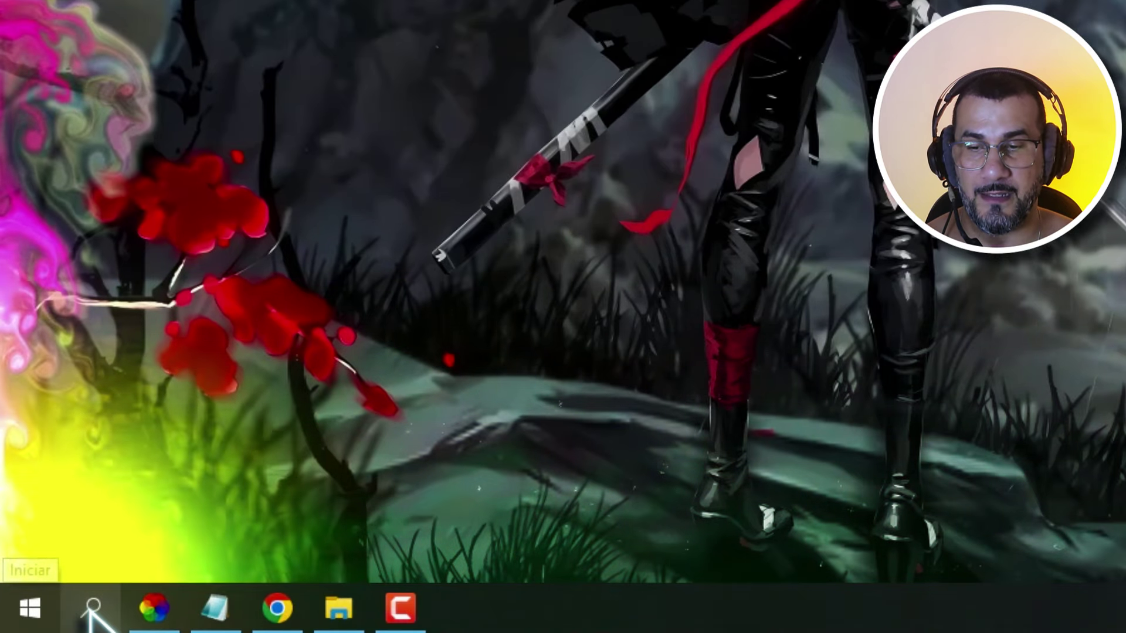
Find Lively Wallpaper in the Microsoft Store by searching for "lively", view its product page and close the store
{"action": "left_click", "coordinate": [42, 622]}
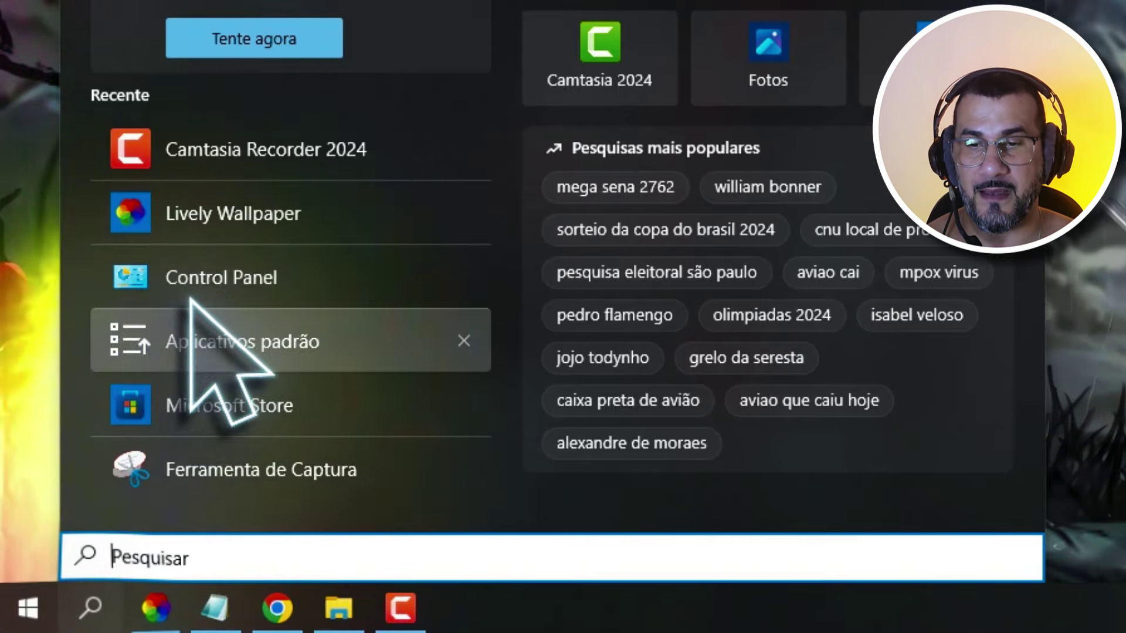
{"action": "left_click", "coordinate": [218, 406]}
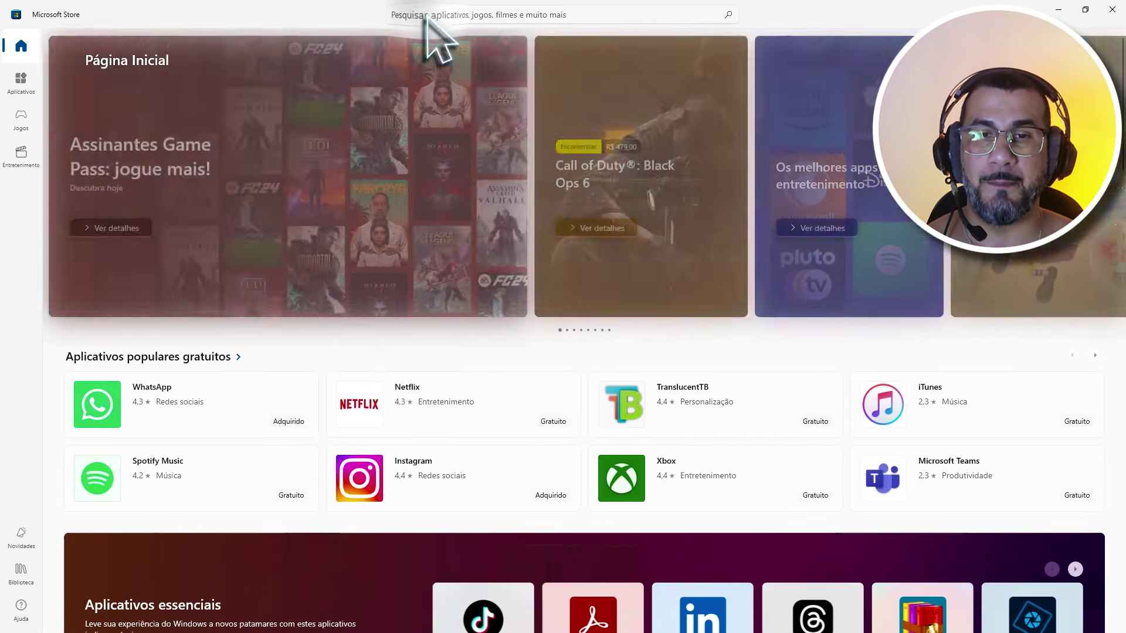
{"action": "left_click", "coordinate": [426, 16]}
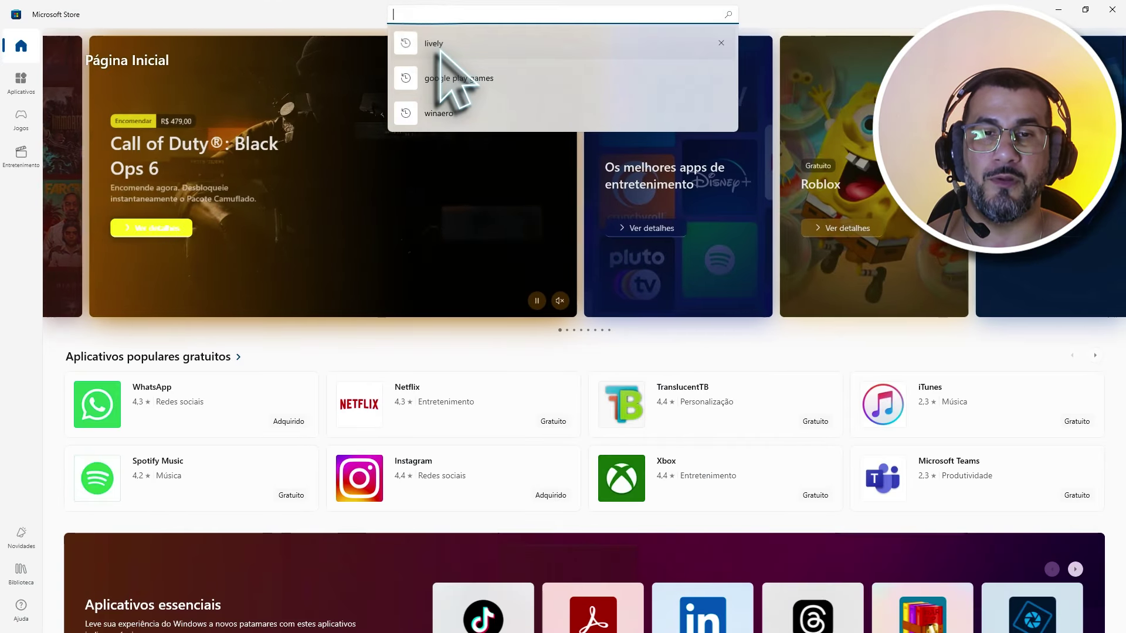
{"action": "left_click", "coordinate": [439, 46]}
{"action": "left_click", "coordinate": [147, 151]}
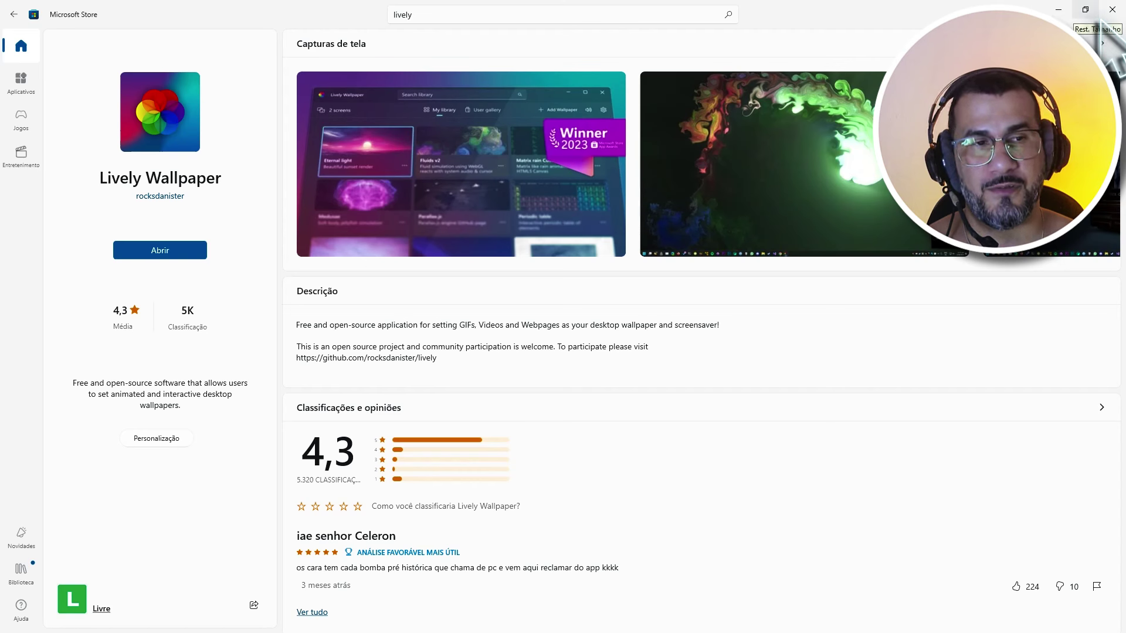
{"action": "left_click", "coordinate": [1112, 10]}
Show the available actions for Lively Wallpaper in the recent Windows search list and dismiss them
{"action": "left_click", "coordinate": [52, 624]}
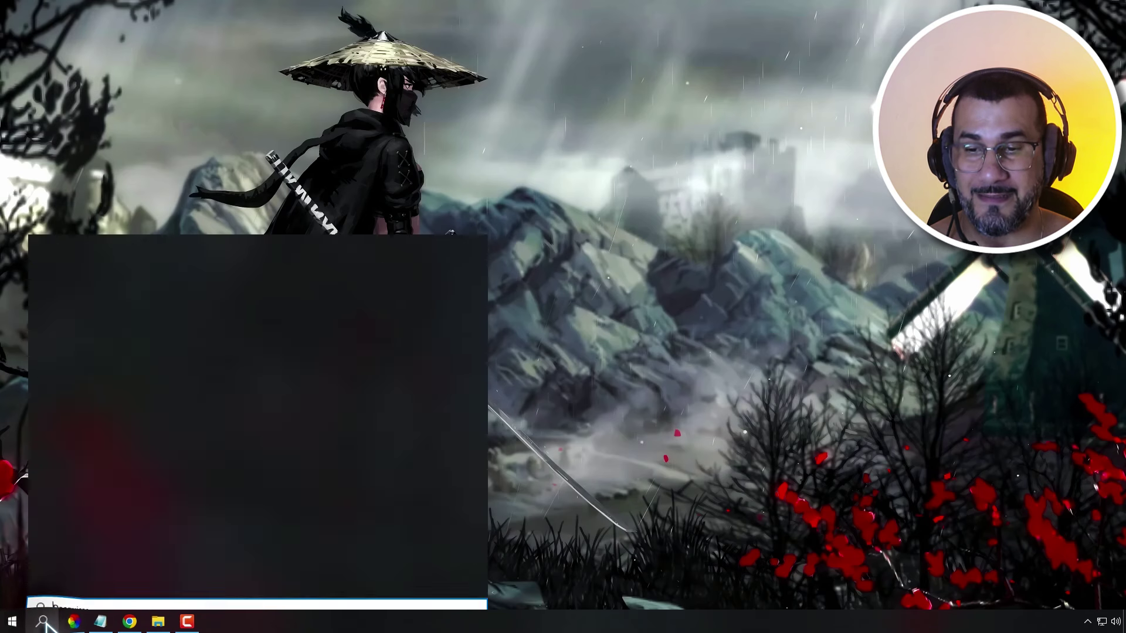
{"action": "right_click", "coordinate": [112, 439]}
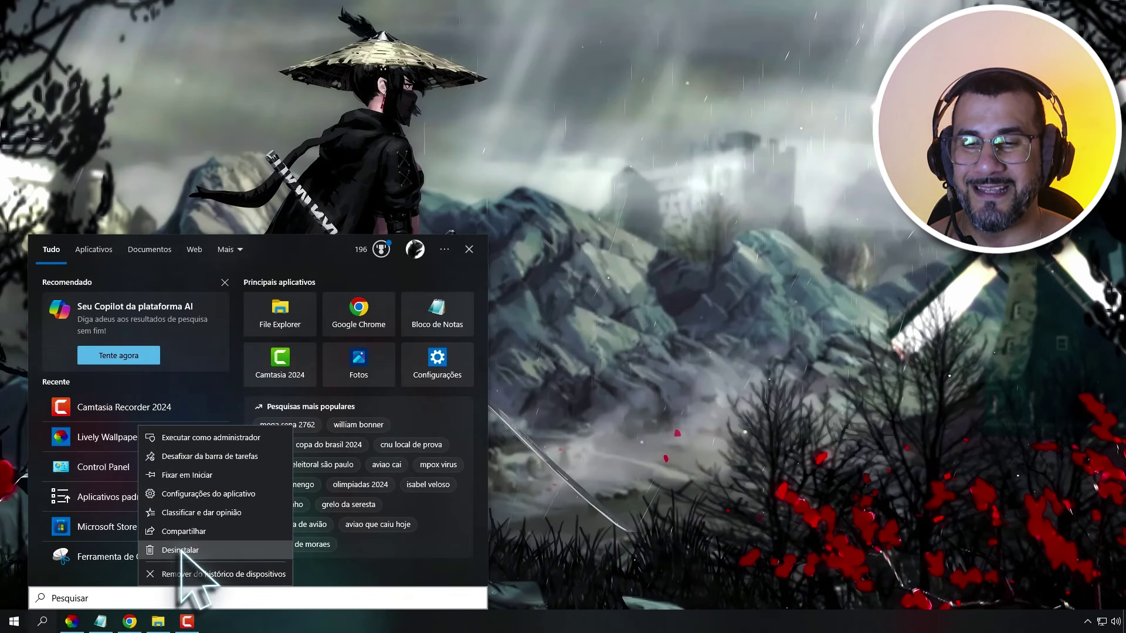
{"action": "left_click", "coordinate": [712, 252]}
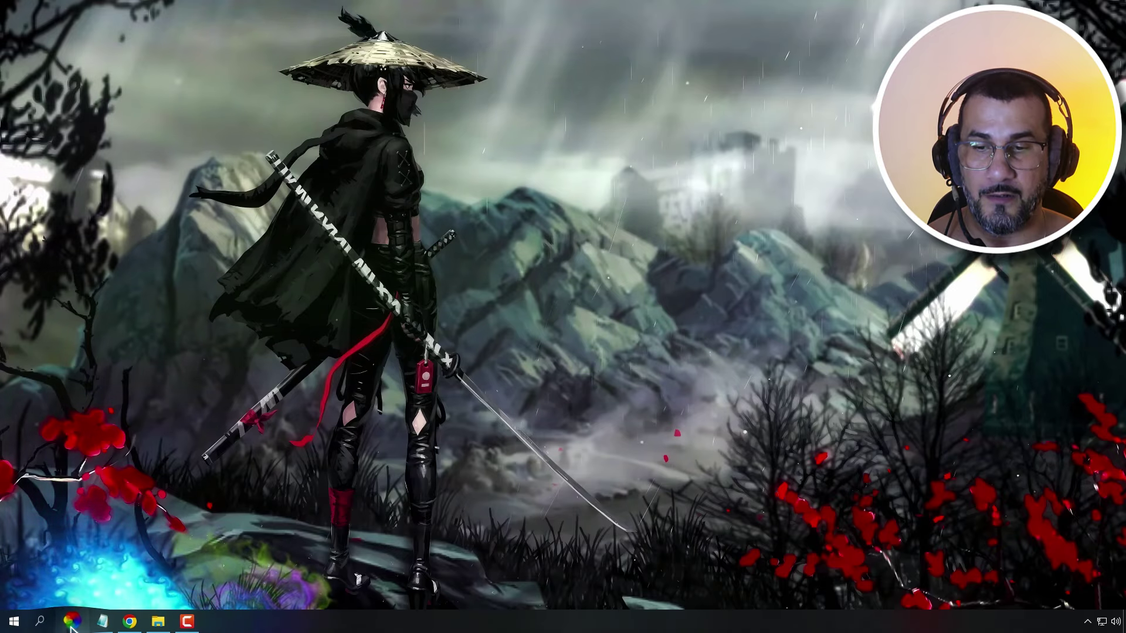
Open Lively Wallpaper's general settings in a non-maximized window and show the hidden system tray icons
{"action": "left_click", "coordinate": [72, 624]}
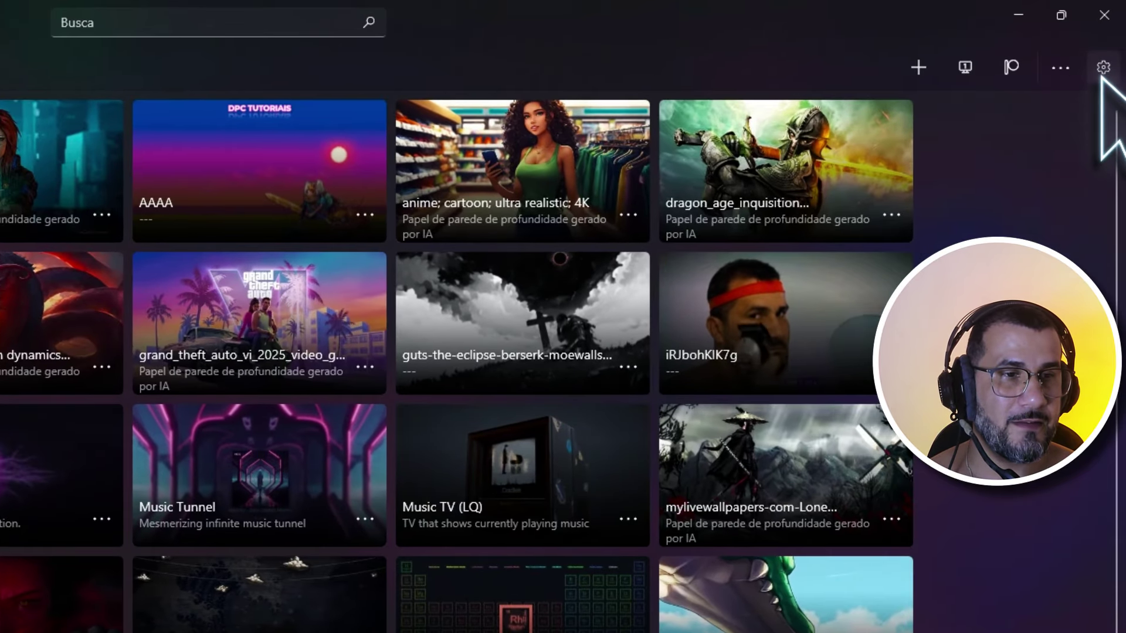
{"action": "left_click", "coordinate": [1102, 69]}
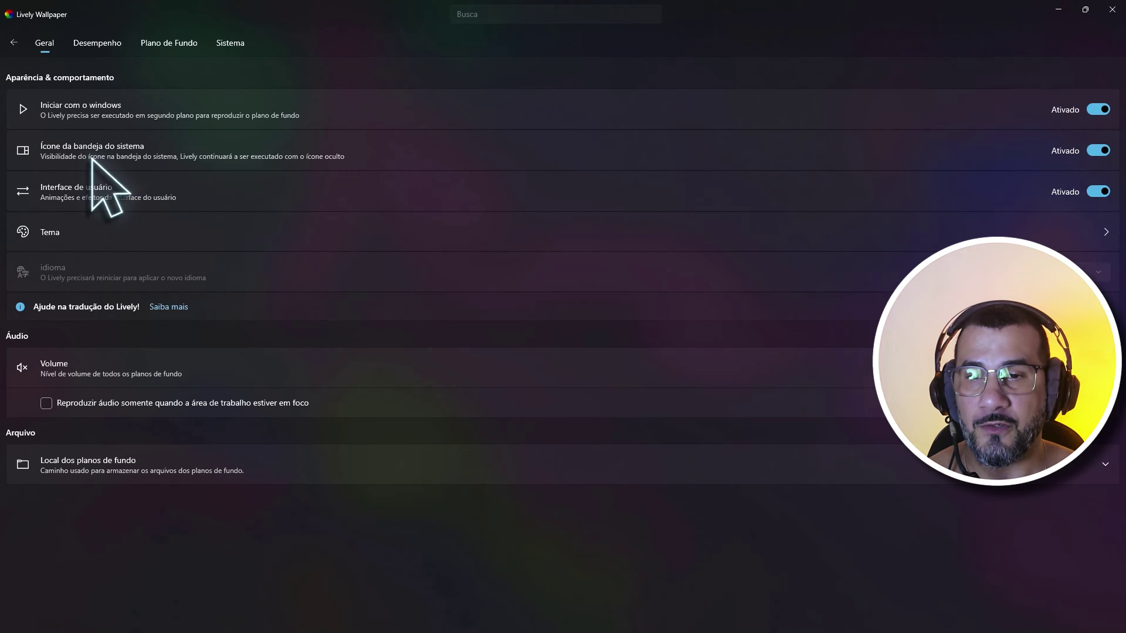
{"action": "left_click", "coordinate": [1086, 11]}
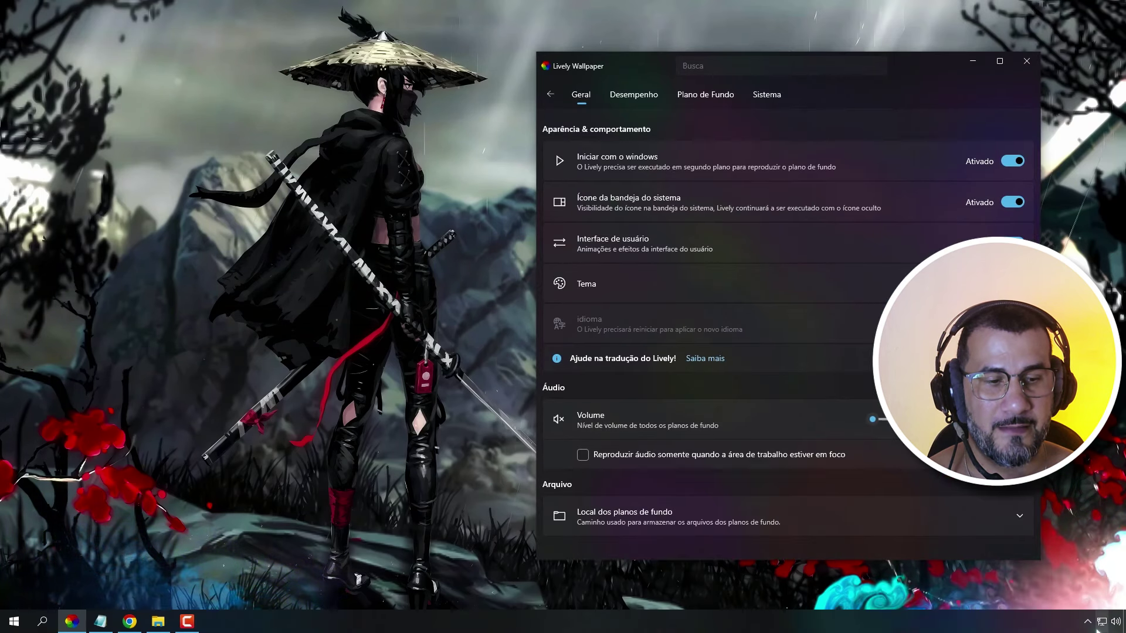
{"action": "left_click", "coordinate": [1088, 621]}
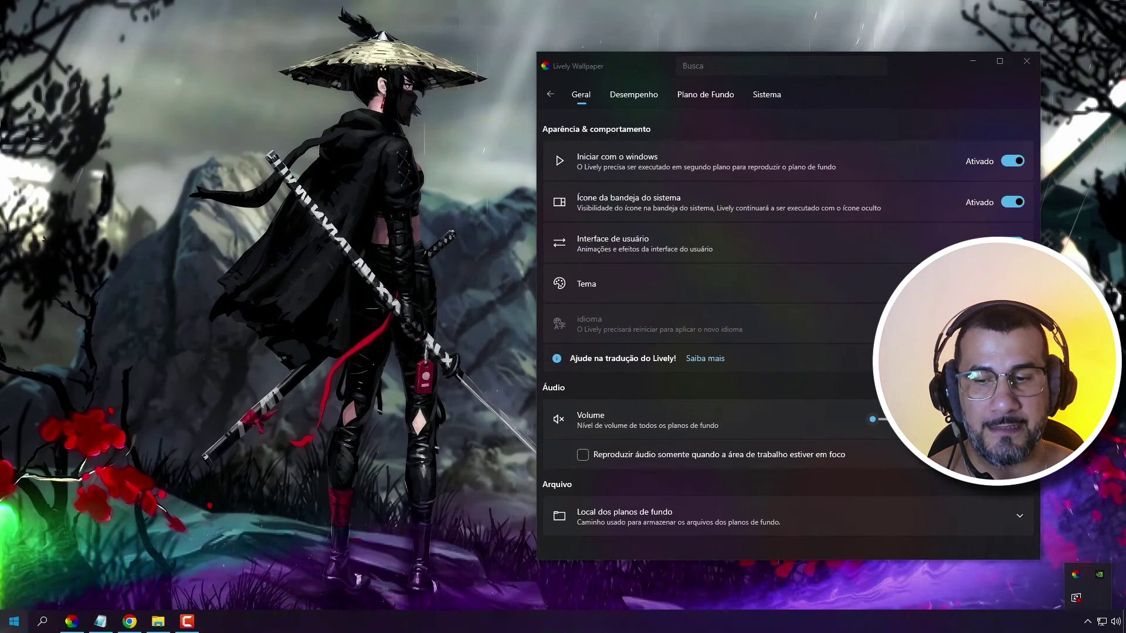
Unpin Lively Wallpaper from the taskbar and close its window
{"action": "left_click", "coordinate": [74, 623]}
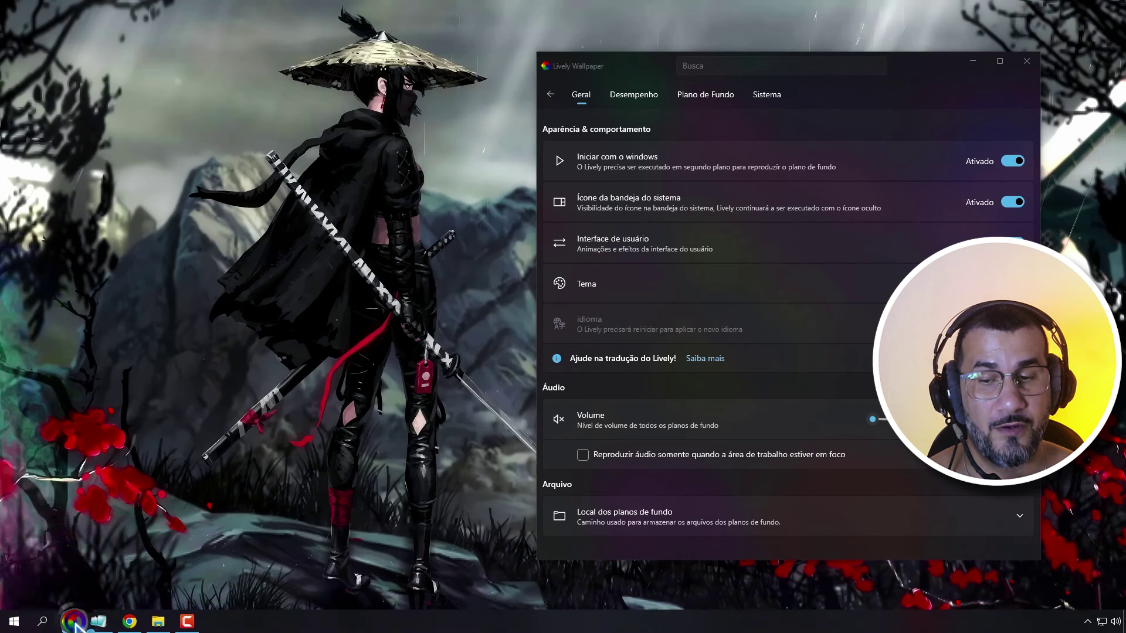
{"action": "right_click", "coordinate": [75, 626]}
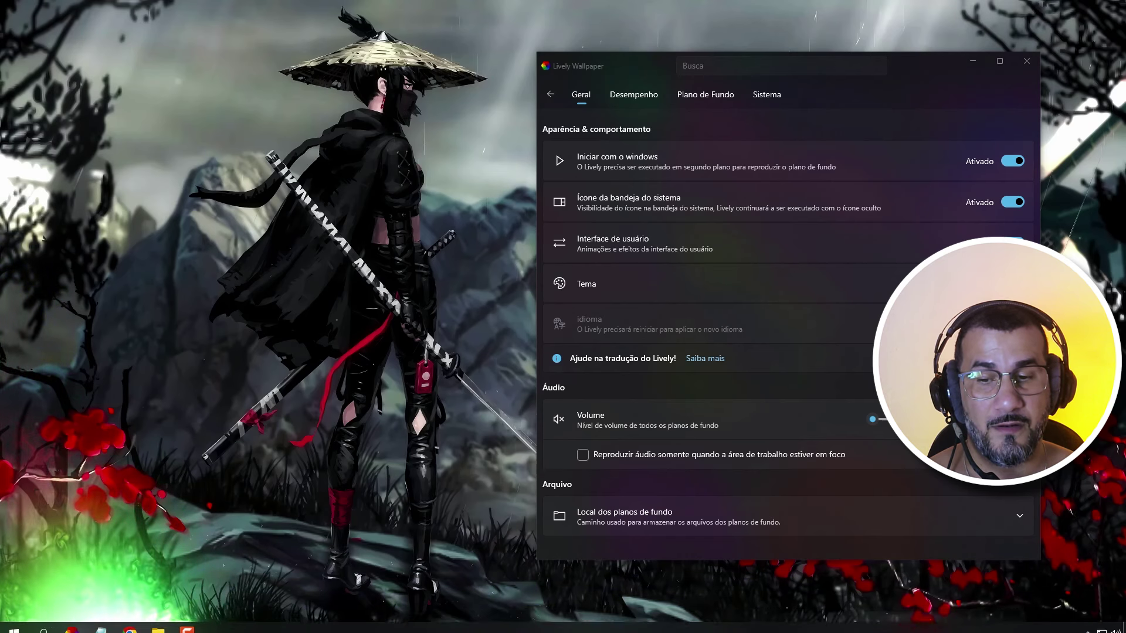
{"action": "right_click", "coordinate": [402, 335]}
{"action": "left_click", "coordinate": [425, 370]}
{"action": "left_click", "coordinate": [70, 621]}
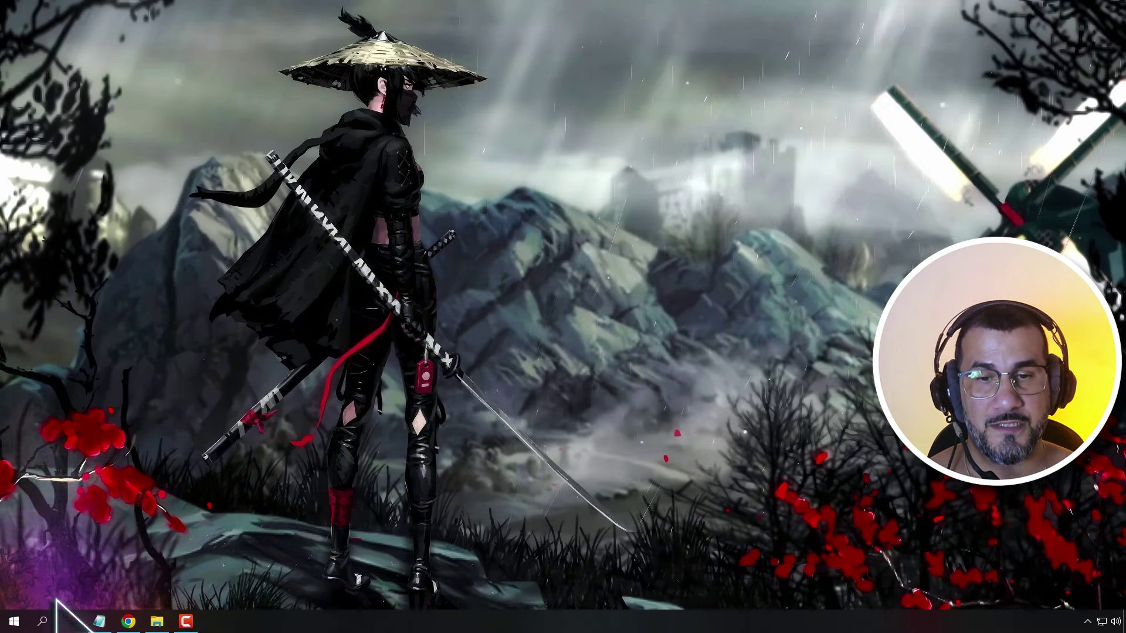
Reopen Lively Wallpaper from its hidden system tray icon and go to its general settings
{"action": "left_click", "coordinate": [1087, 621]}
{"action": "left_click", "coordinate": [1076, 576]}
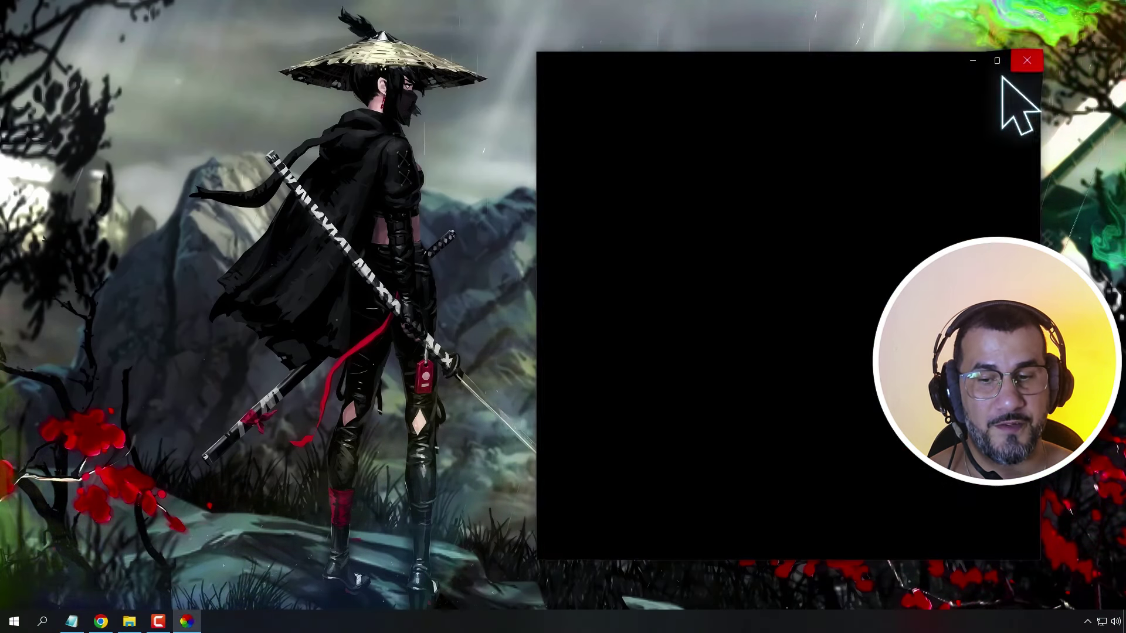
{"action": "left_click", "coordinate": [1027, 61]}
{"action": "left_click", "coordinate": [1087, 621]}
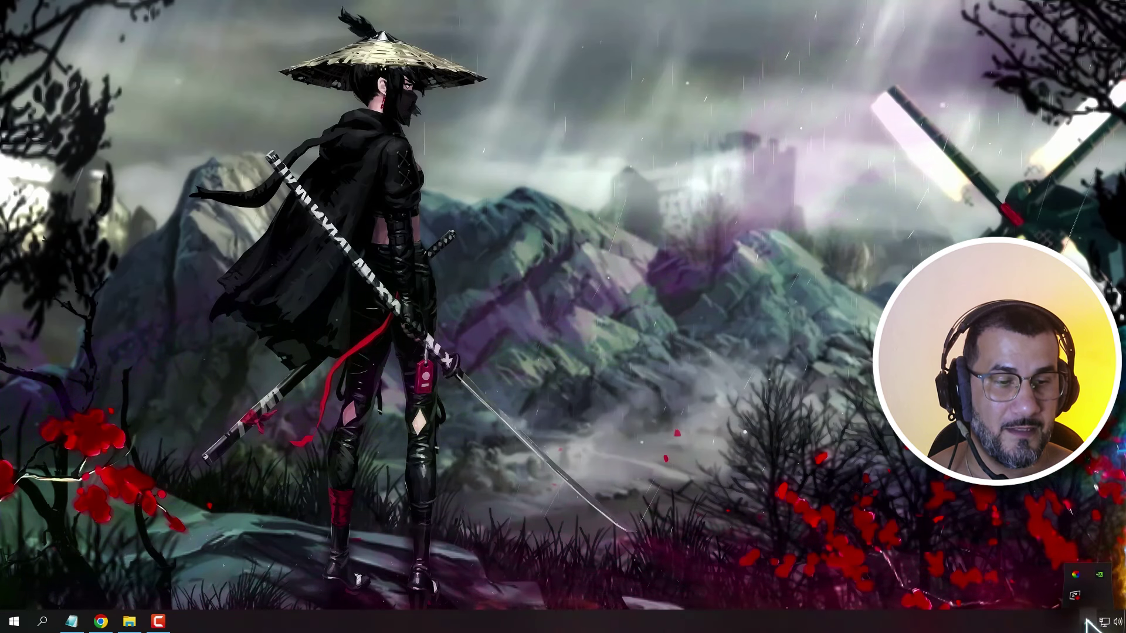
{"action": "left_click", "coordinate": [1076, 574]}
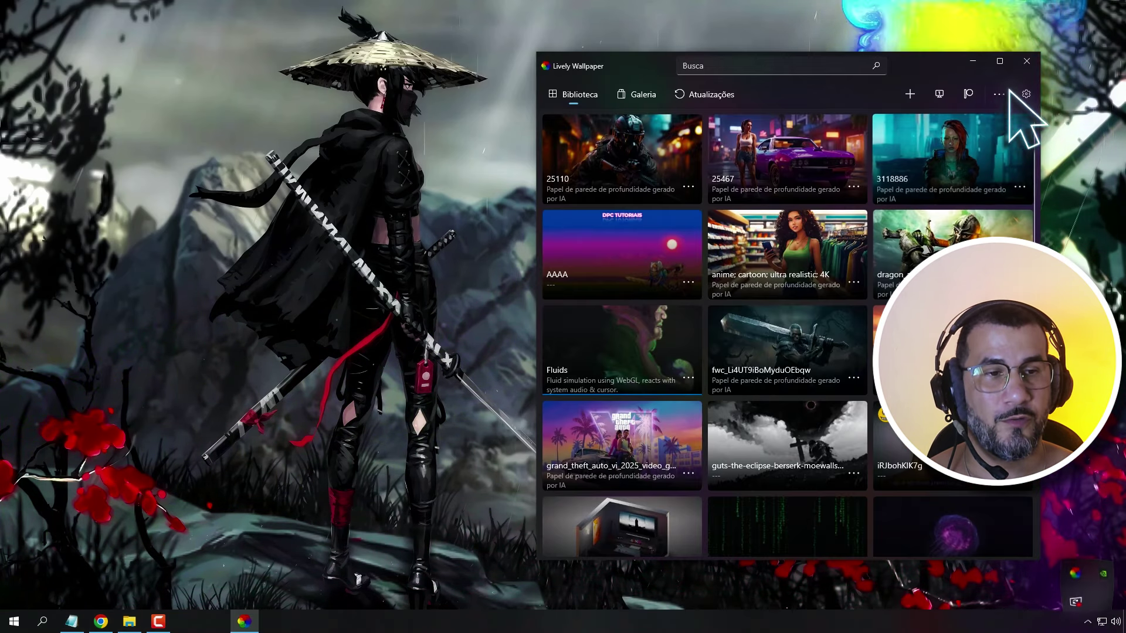
{"action": "left_click", "coordinate": [999, 94]}
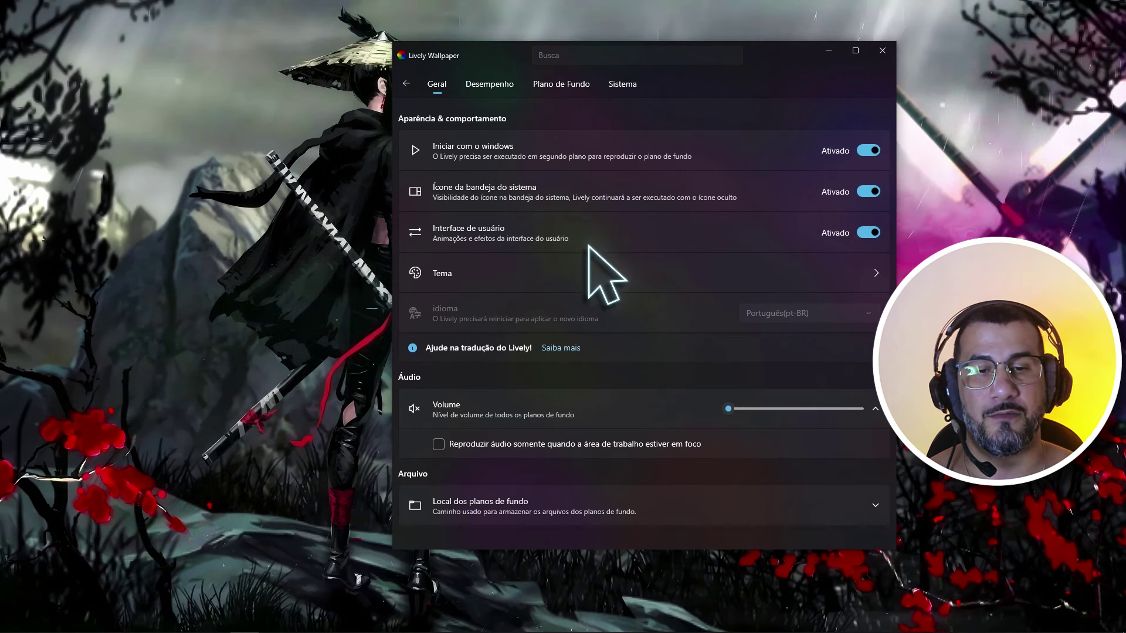
Preview other Lively themes, set the theme to Dinâmico with the Escuro color and accept the dialog
{"action": "left_click", "coordinate": [660, 286]}
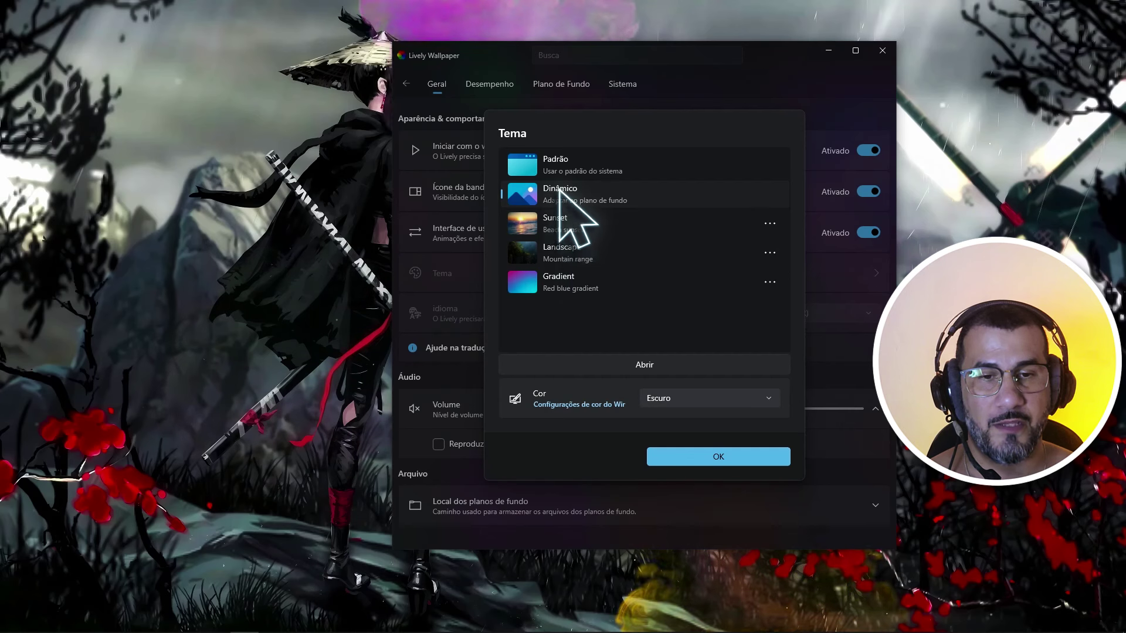
{"action": "left_click", "coordinate": [569, 281]}
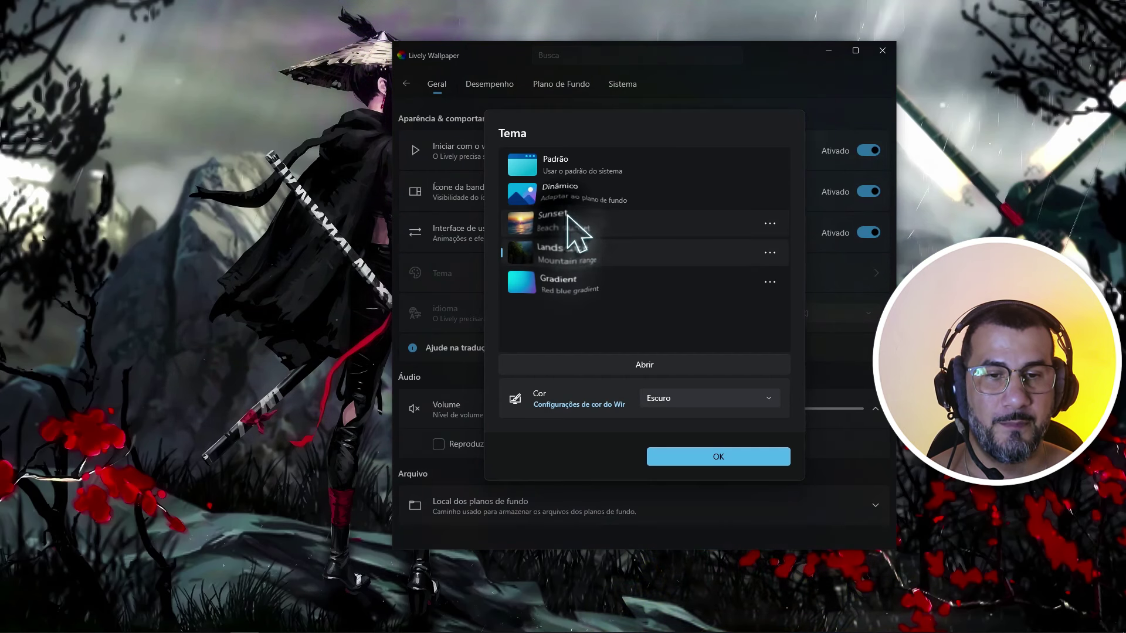
{"action": "left_click", "coordinate": [578, 190]}
{"action": "left_click", "coordinate": [692, 400]}
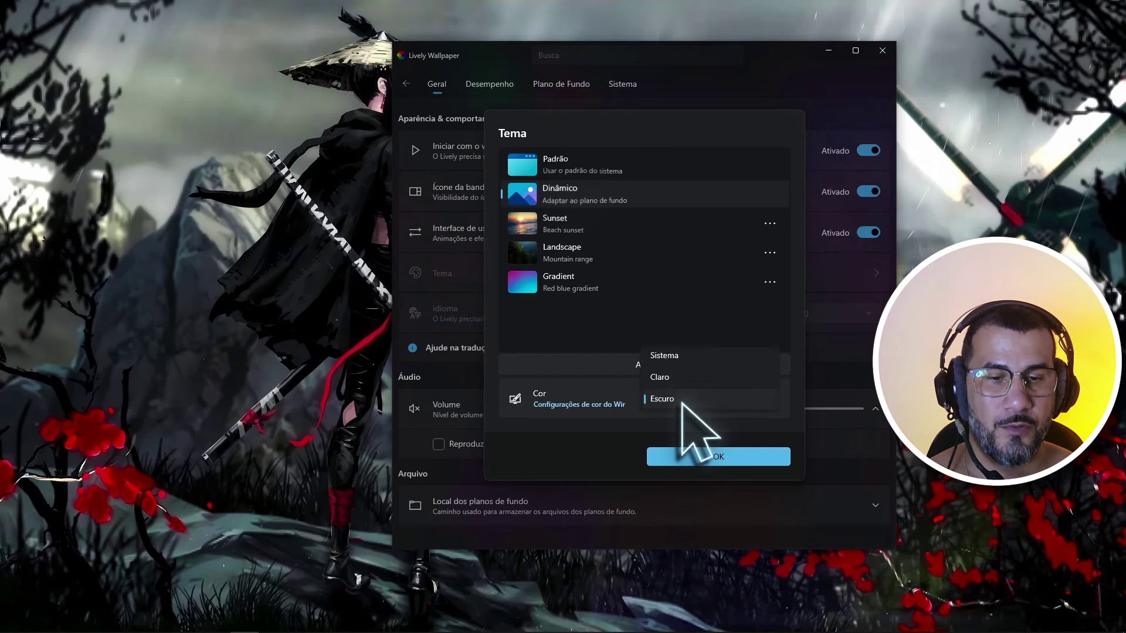
{"action": "left_click", "coordinate": [709, 474]}
{"action": "left_click", "coordinate": [715, 457]}
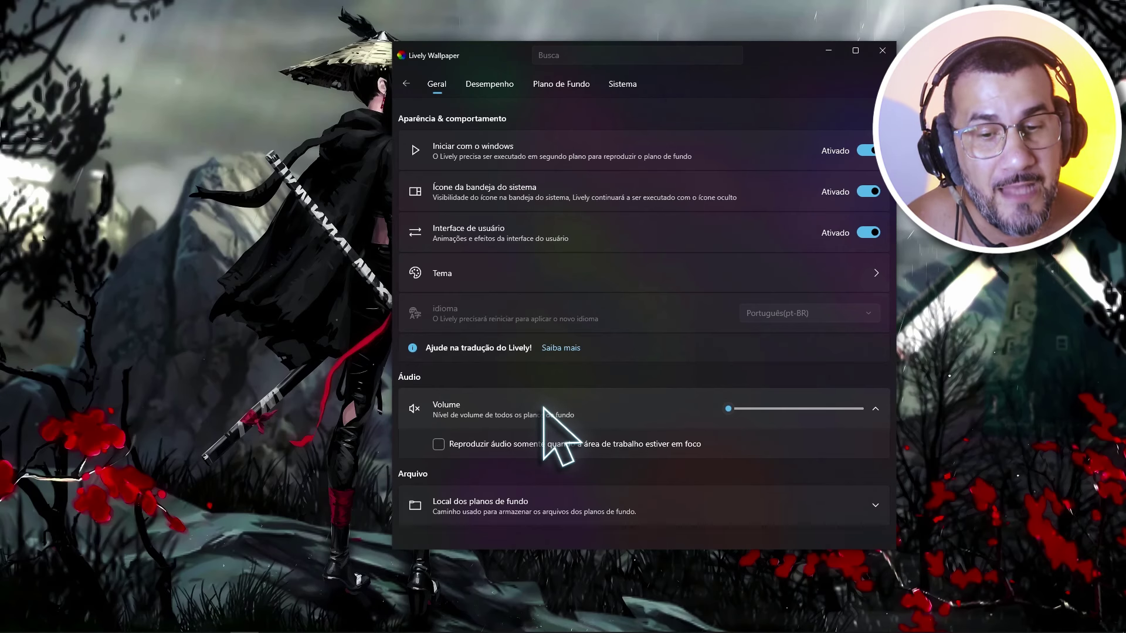
Show the wallpaper storage location in the general settings, inspect the user folder in File Explorer and close it
{"action": "left_click", "coordinate": [873, 504]}
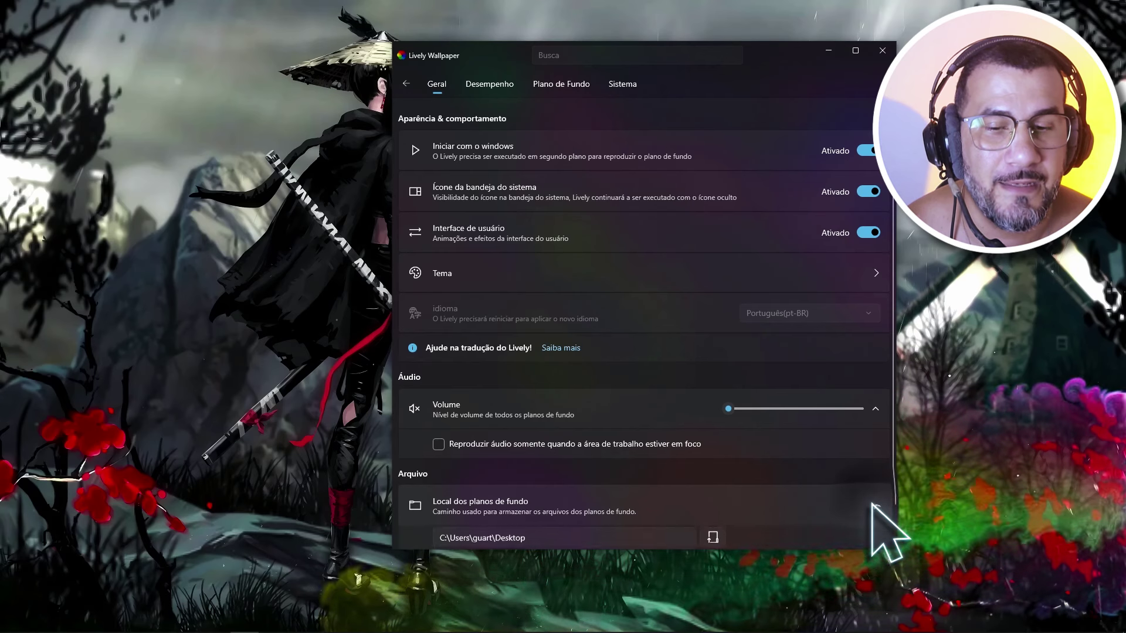
{"action": "left_click", "coordinate": [712, 500]}
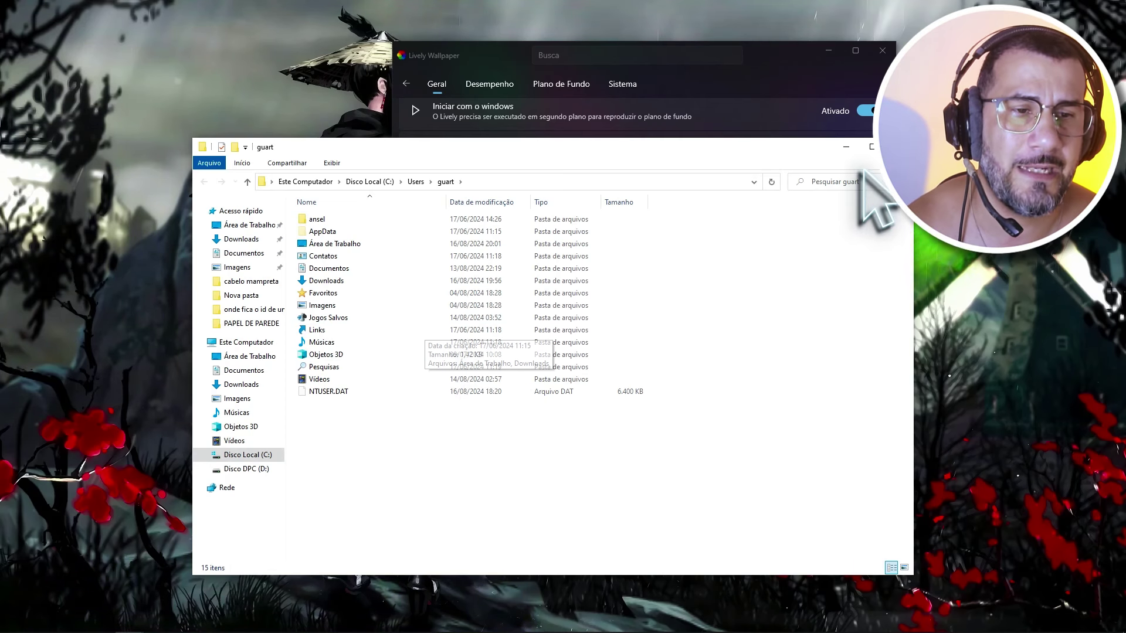
{"action": "left_click", "coordinate": [900, 147]}
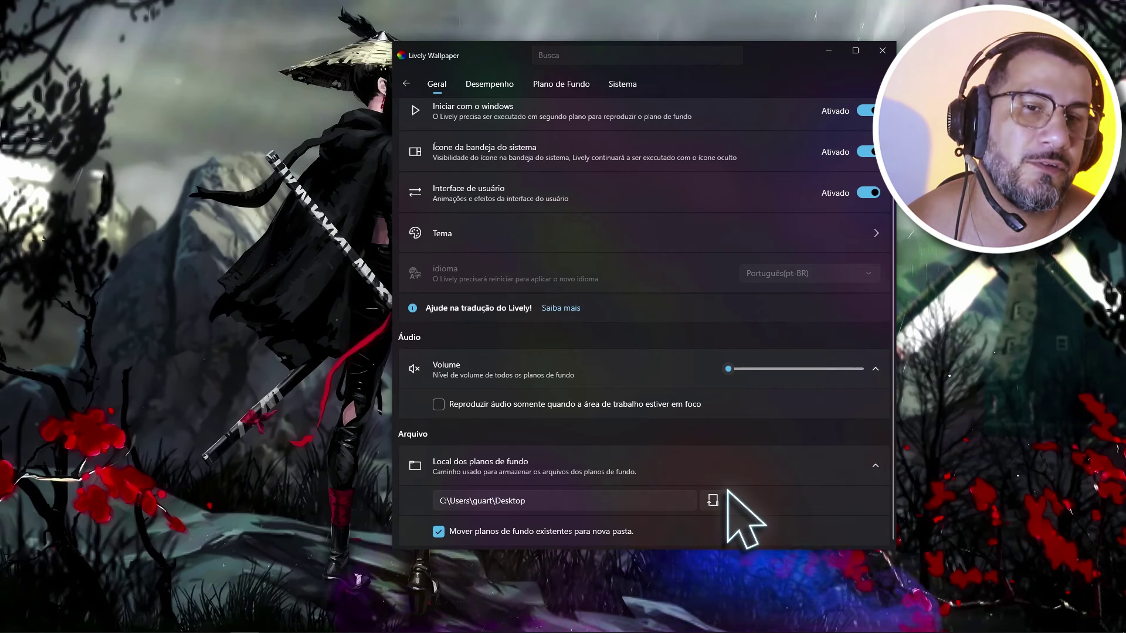
{"action": "scroll", "coordinate": [744, 420], "scroll_direction": "up", "scroll_amount": 1}
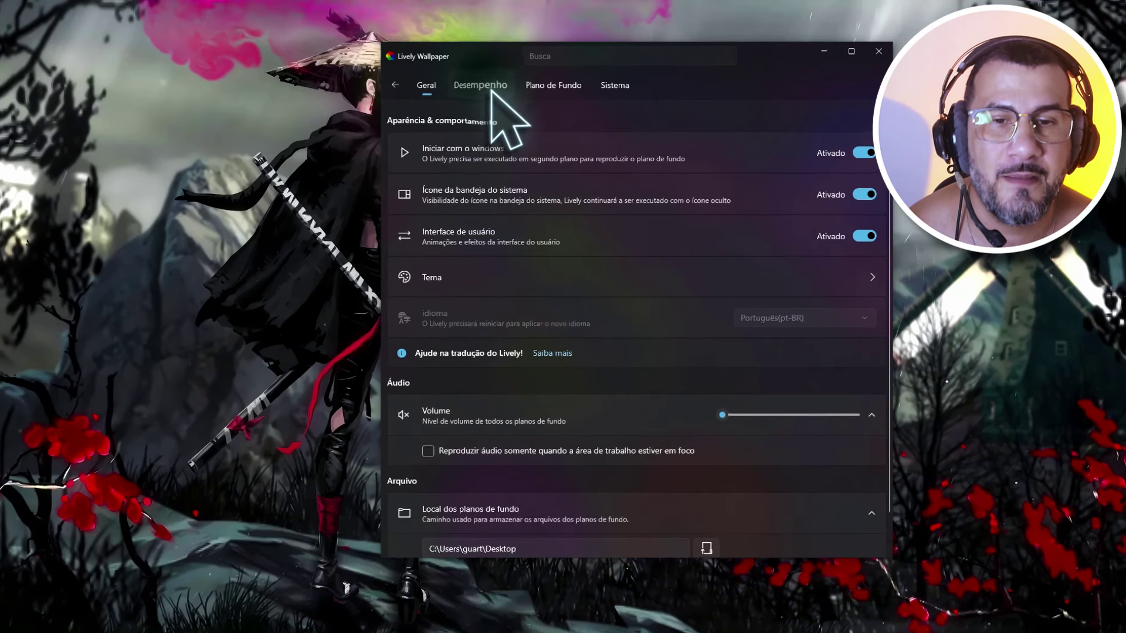
Set the wallpaper to keep playing when another application is full screen, in the maximized Desempenho settings
{"action": "left_click", "coordinate": [490, 84]}
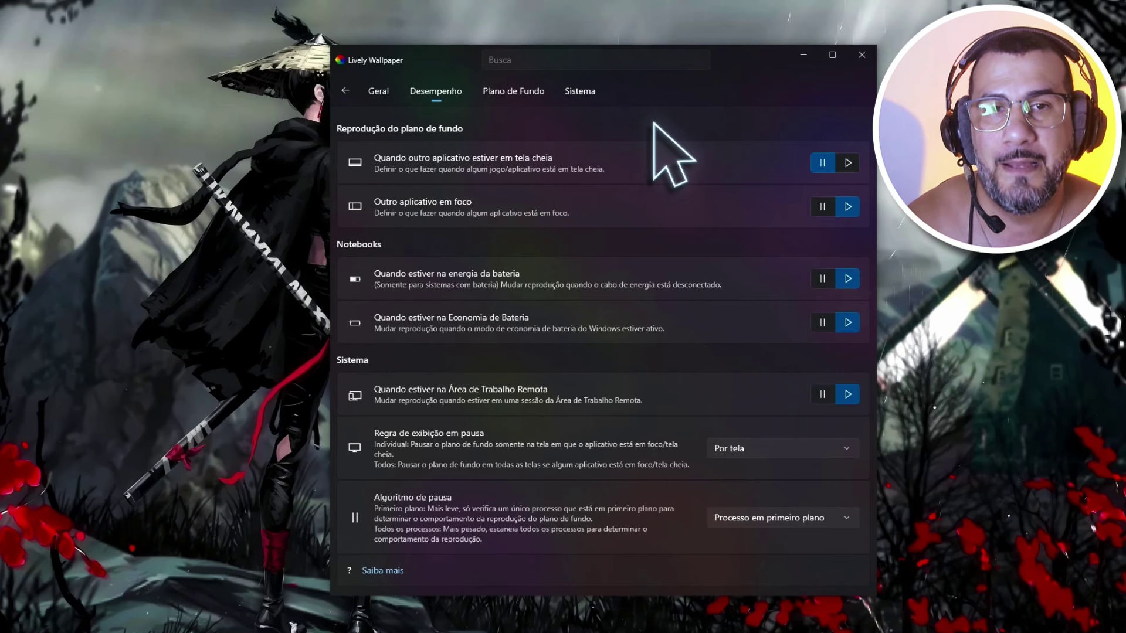
{"action": "left_click", "coordinate": [847, 164]}
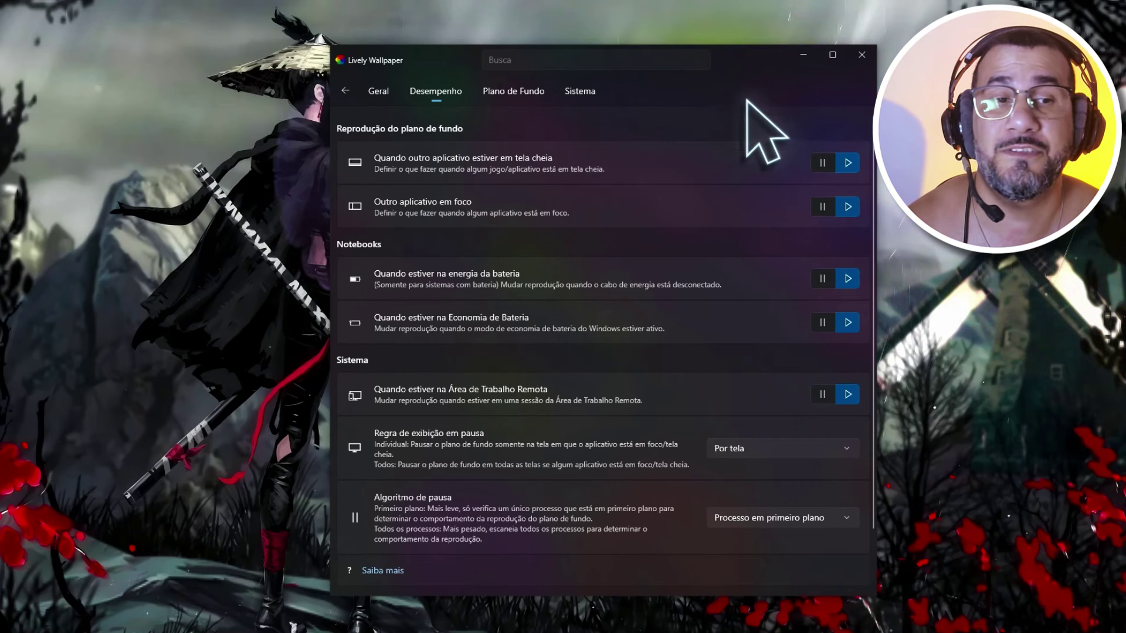
{"action": "left_click", "coordinate": [833, 55]}
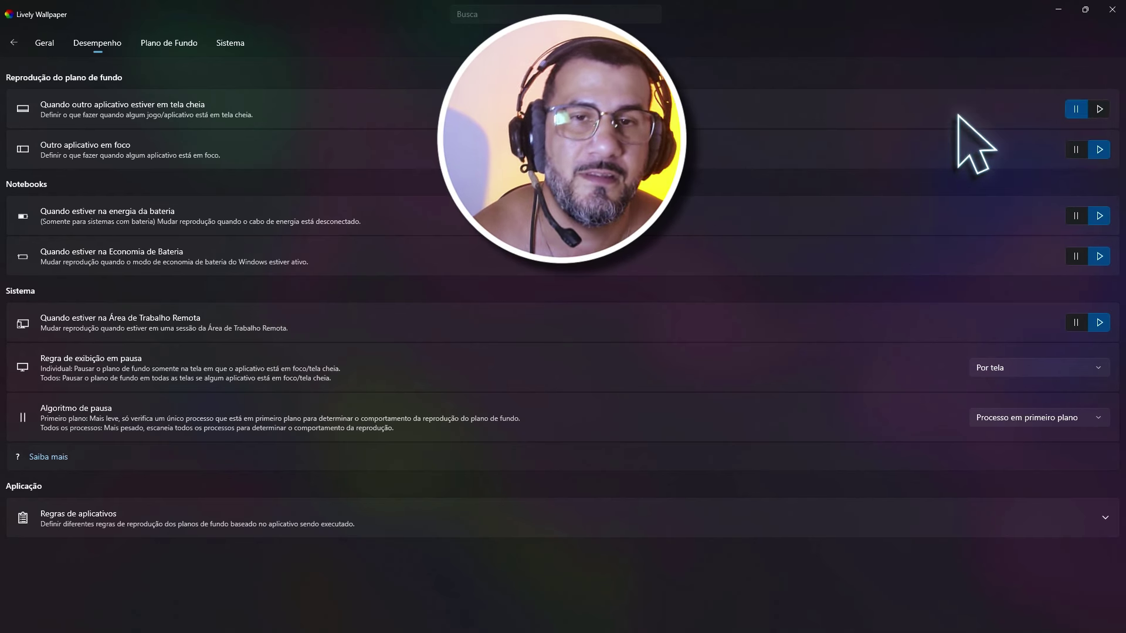
{"action": "left_click", "coordinate": [1099, 109]}
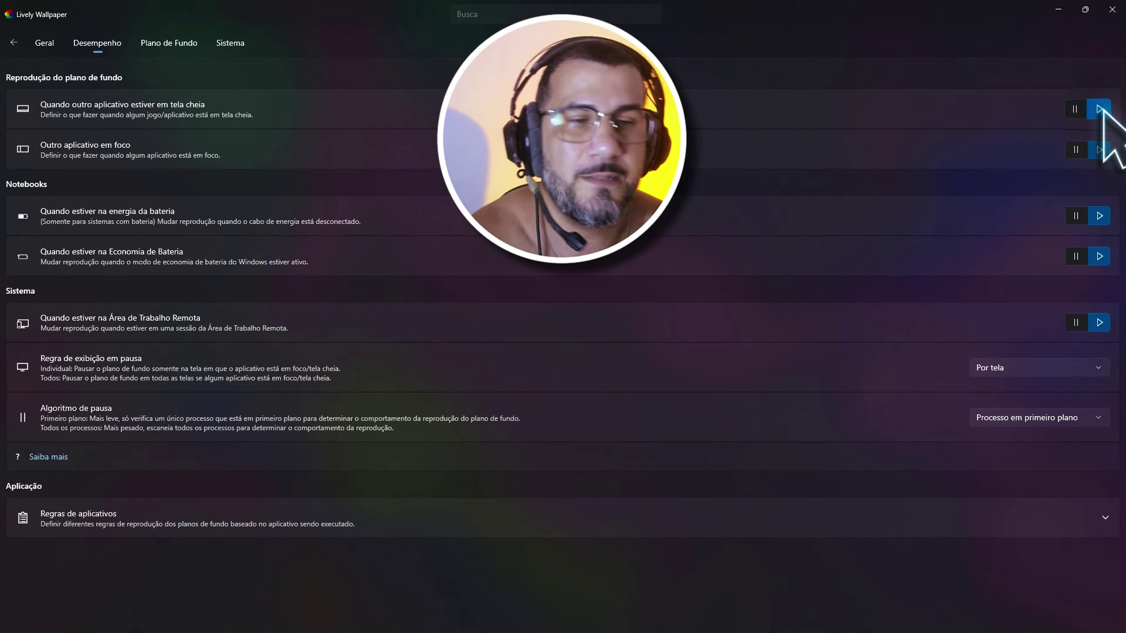
Restore the window to its smaller size, try pausing the wallpaper when another application is in focus, and return it to playing
{"action": "left_click", "coordinate": [1085, 13]}
{"action": "left_click_drag", "start_coordinate": [754, 68], "coordinate": [658, 70]}
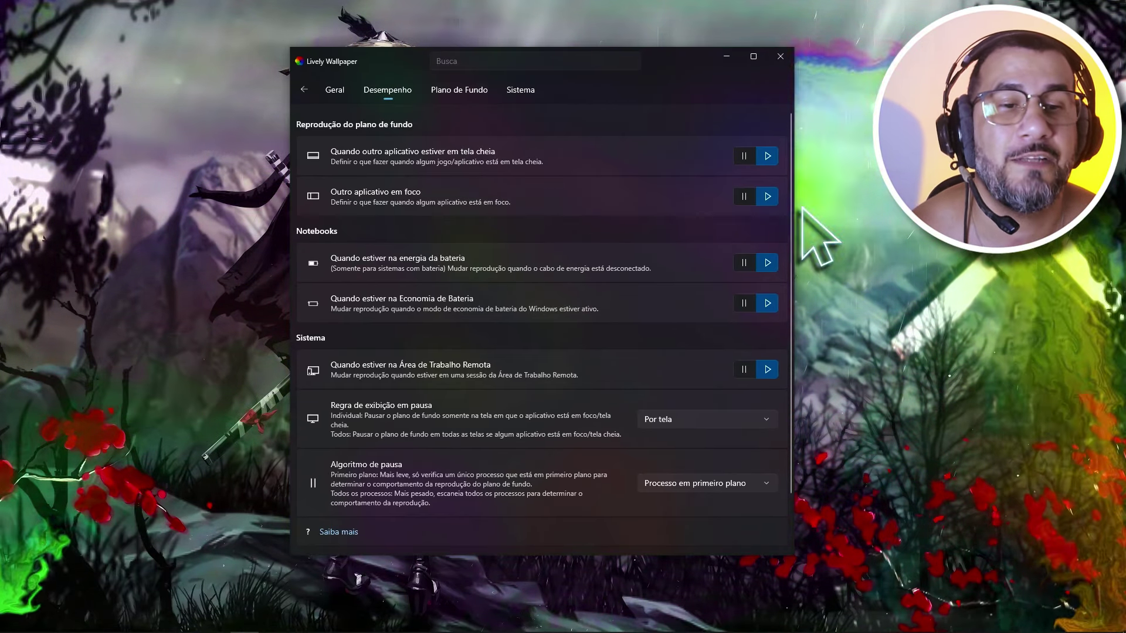
{"action": "left_click", "coordinate": [743, 197]}
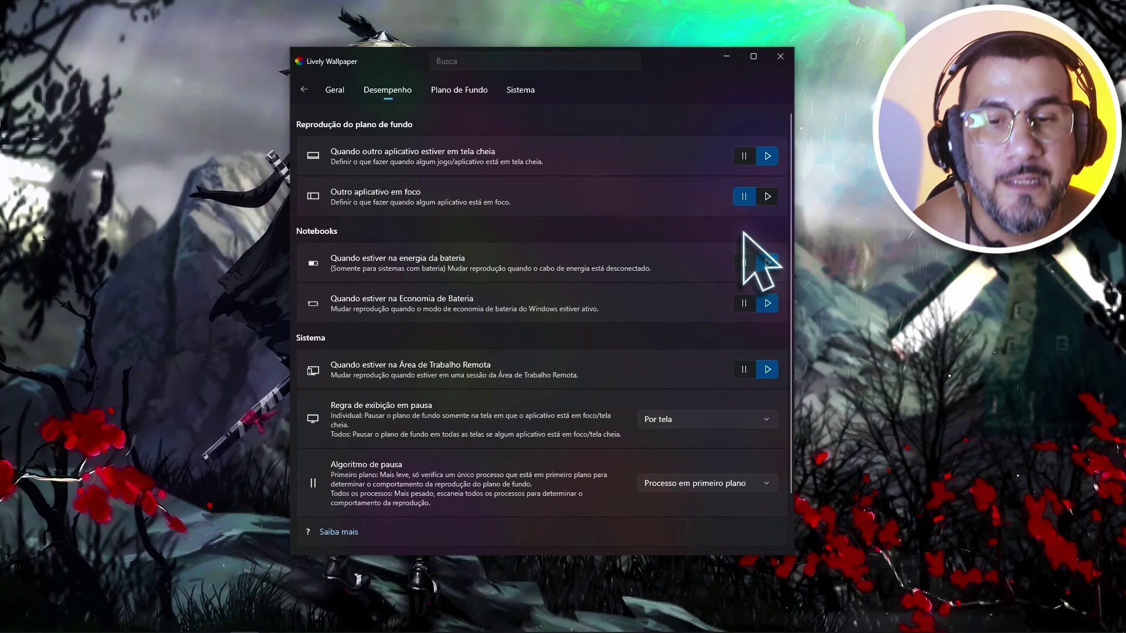
{"action": "left_click", "coordinate": [768, 196]}
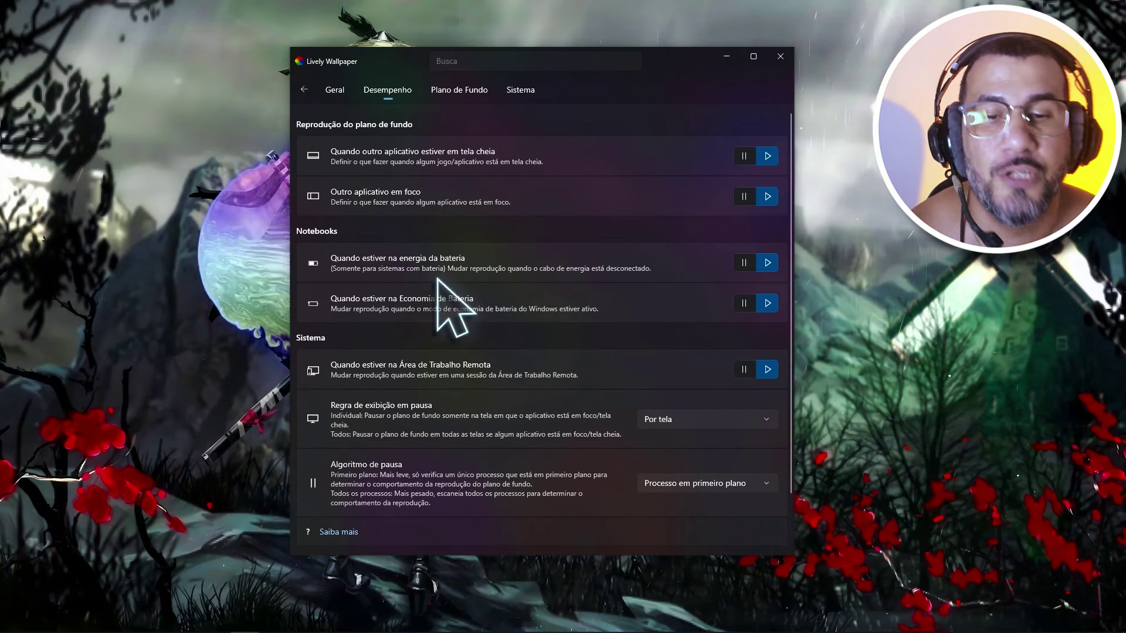
{"action": "left_click", "coordinate": [764, 299]}
{"action": "scroll", "coordinate": [766, 296], "scroll_direction": "down", "scroll_amount": 1}
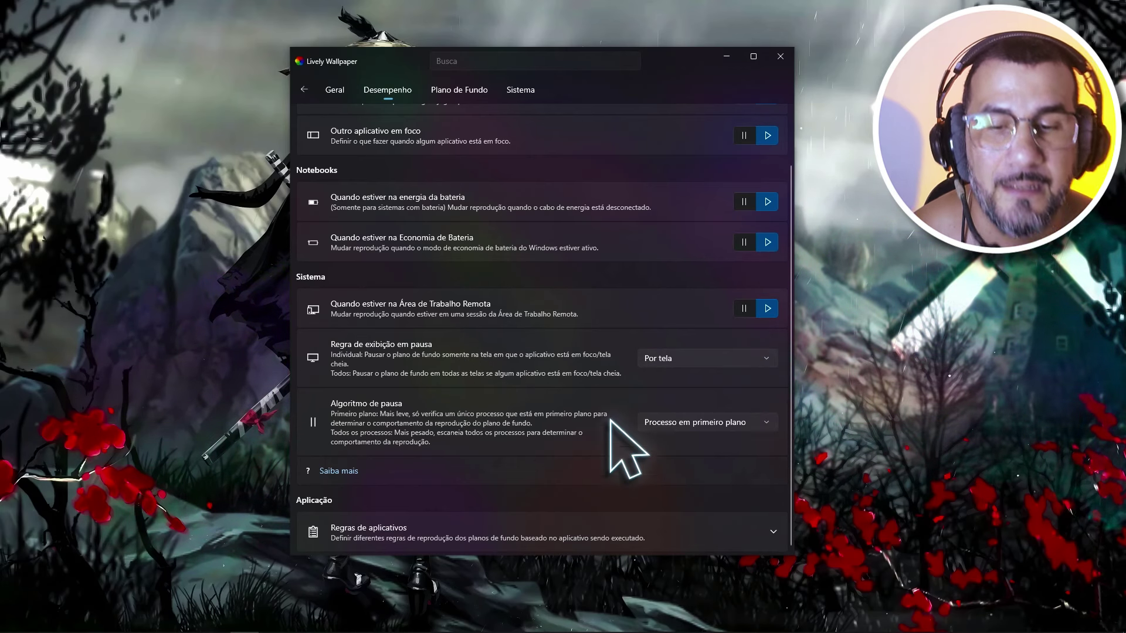
Review the Plano de Fundo settings, including the wallpaper input options and the video player and browser plugins
{"action": "left_click", "coordinate": [469, 92]}
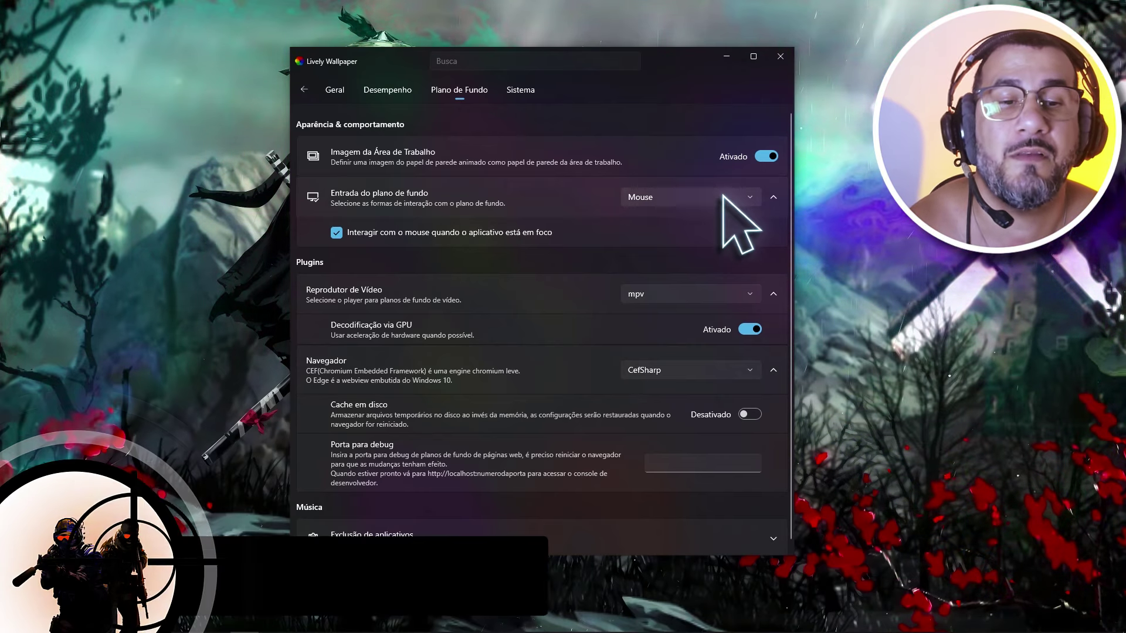
{"action": "left_click", "coordinate": [701, 202]}
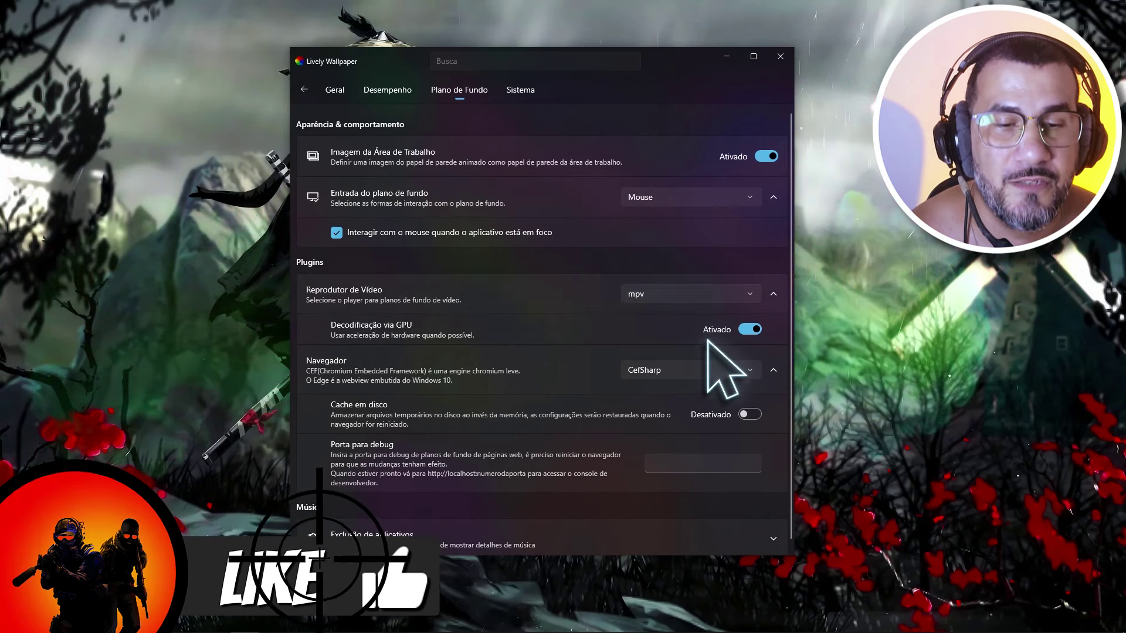
{"action": "scroll", "coordinate": [580, 425], "scroll_direction": "down", "scroll_amount": 1}
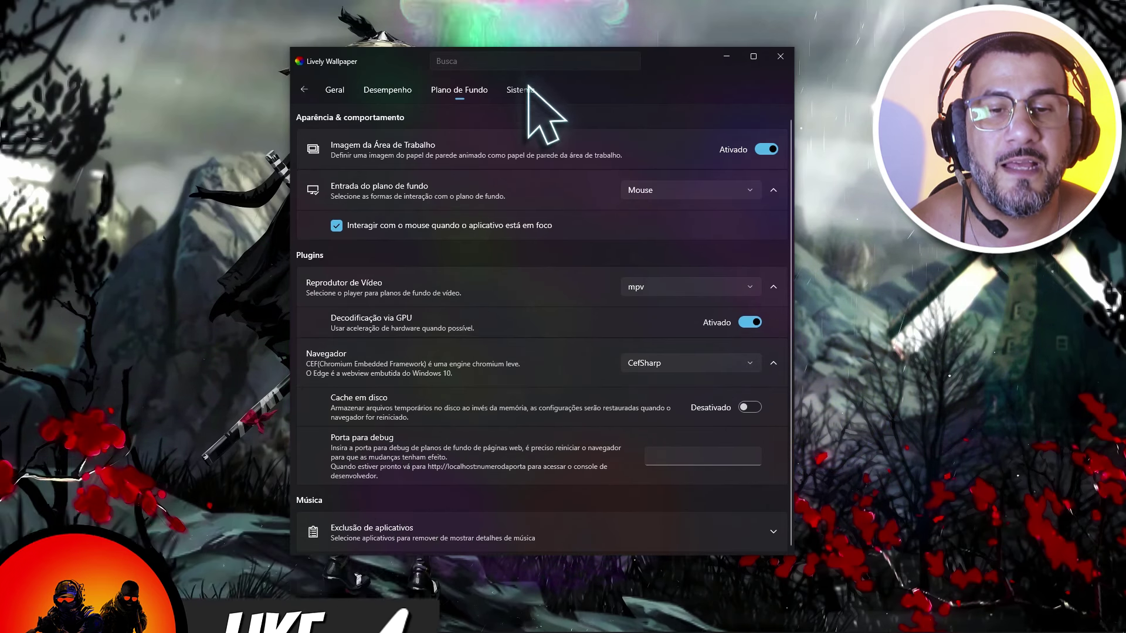
Set the taskbar theme to Transparente in the Sistema settings
{"action": "left_click", "coordinate": [528, 89]}
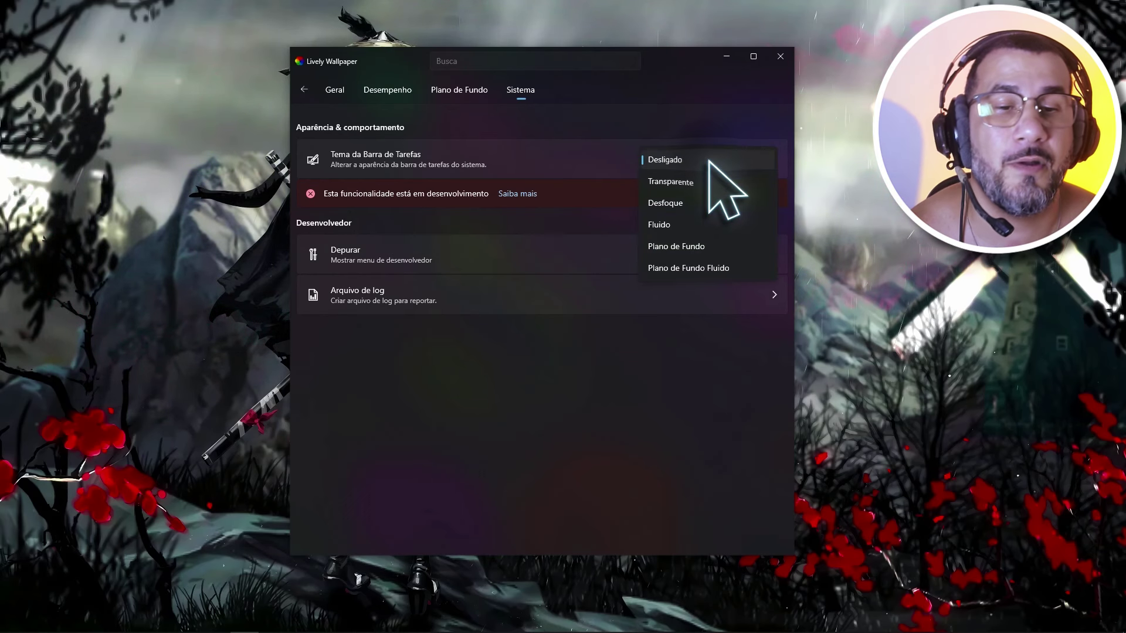
{"action": "mouse_move", "coordinate": [847, 621]}
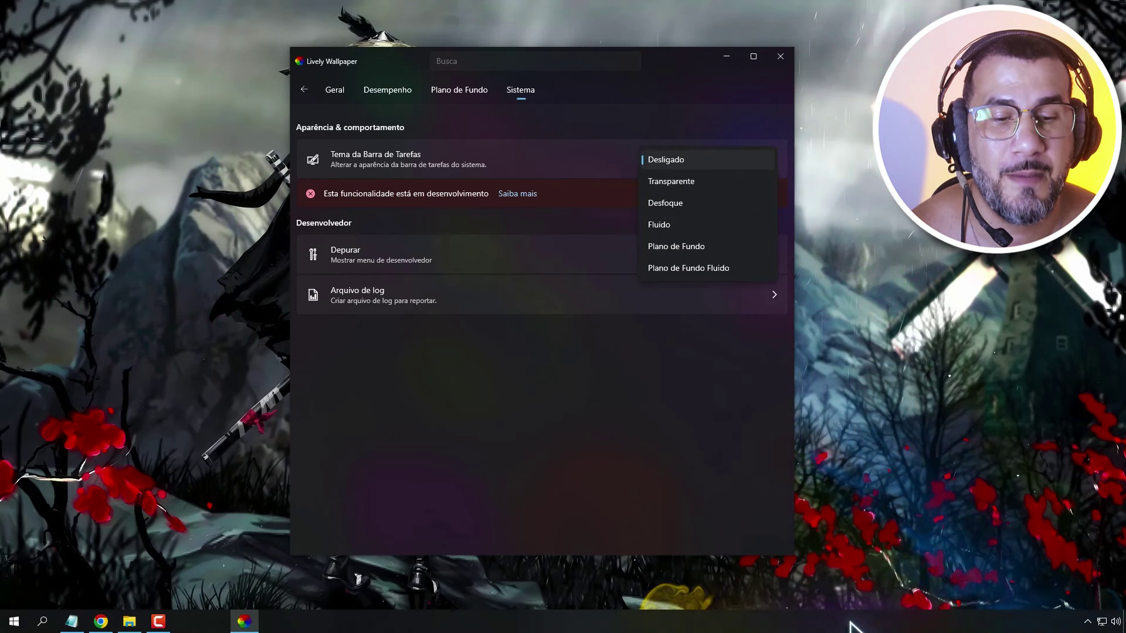
{"action": "left_click", "coordinate": [674, 181]}
{"action": "mouse_move", "coordinate": [704, 624]}
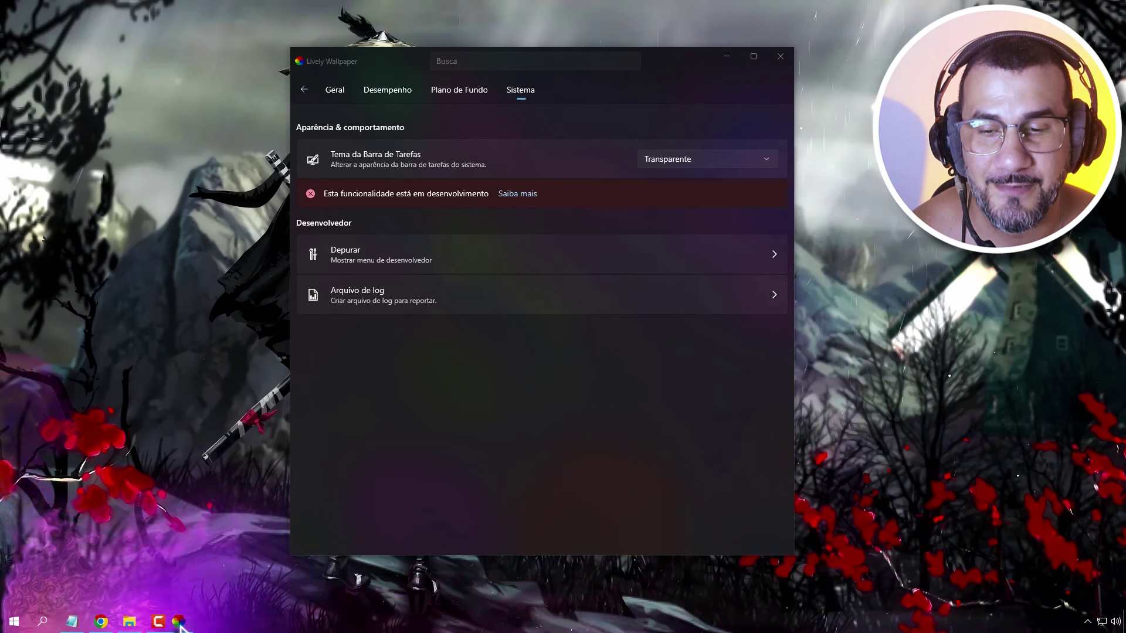
Minimize Lively Wallpaper to inspect the taskbar against the animated desktop, and bring the window back
{"action": "left_click", "coordinate": [727, 57]}
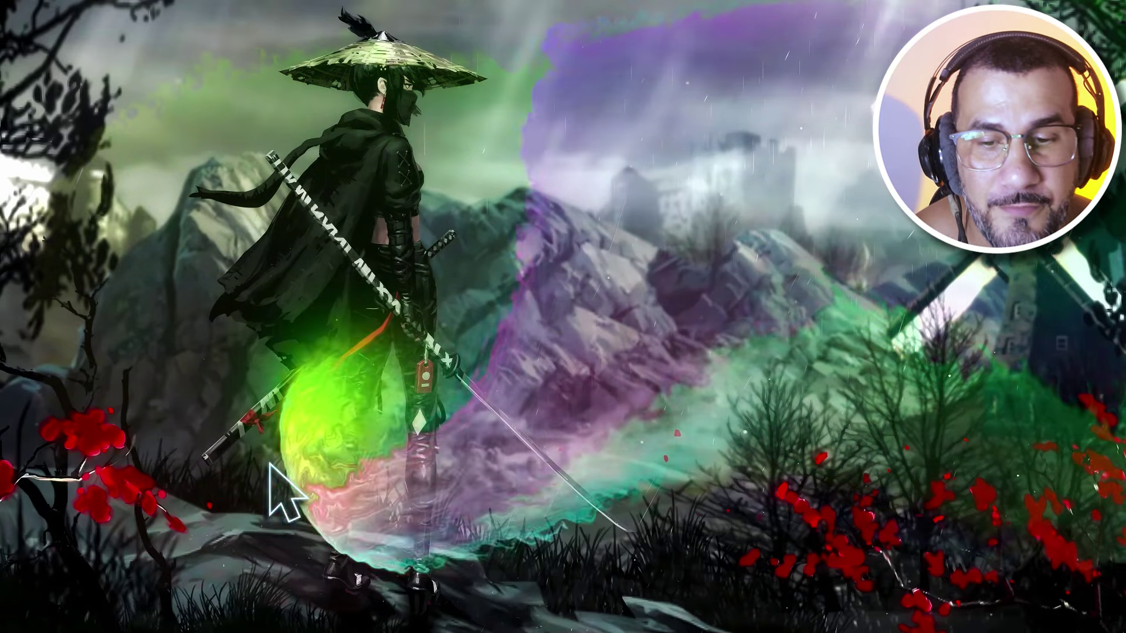
{"action": "mouse_move", "coordinate": [351, 630]}
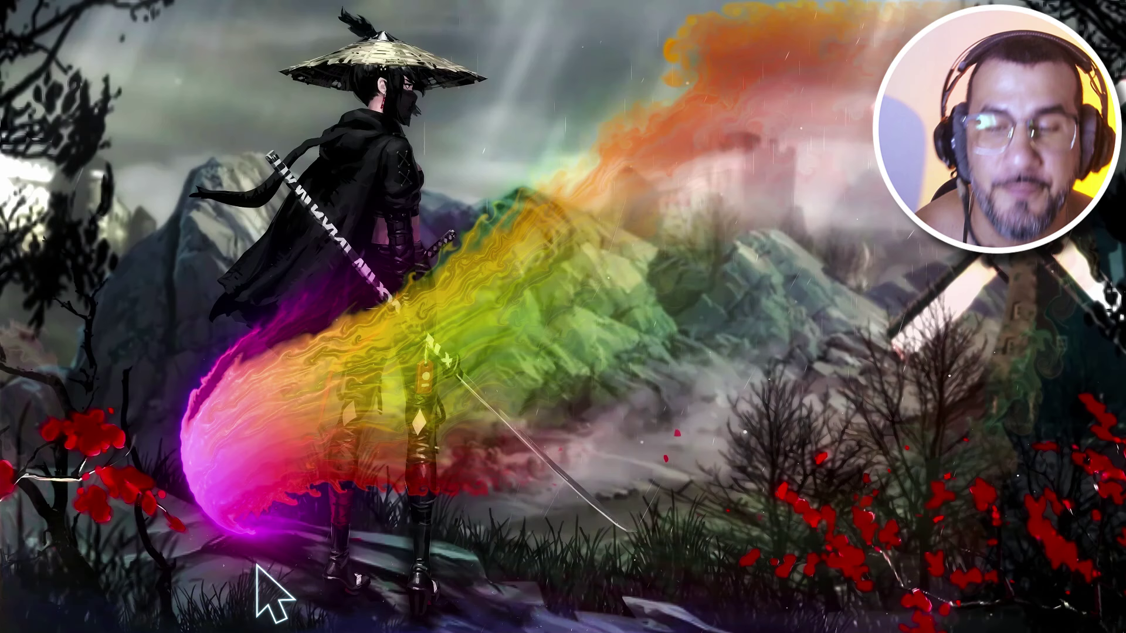
{"action": "mouse_move", "coordinate": [18, 631]}
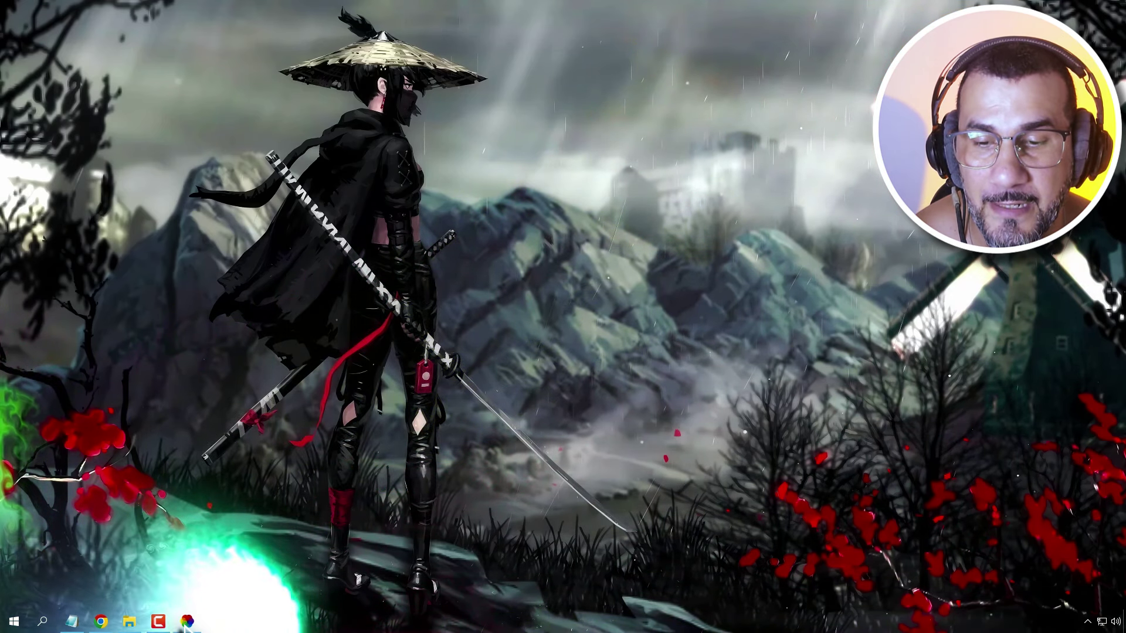
{"action": "left_click", "coordinate": [187, 625]}
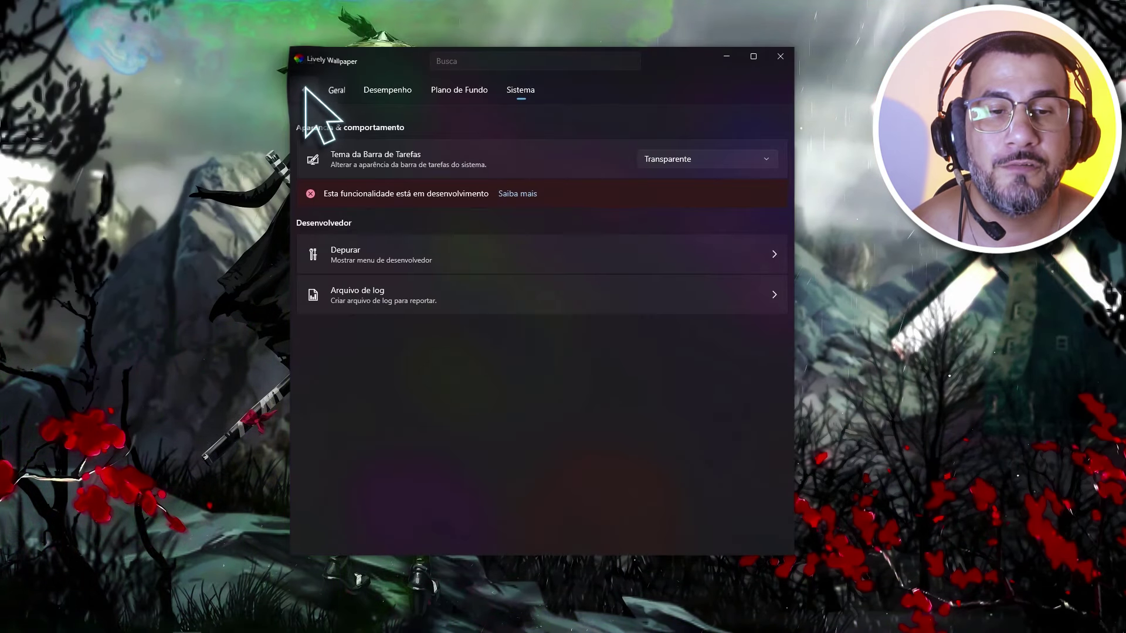
Return to the wallpaper library and maximize the window to browse all wallpapers
{"action": "left_click", "coordinate": [304, 90]}
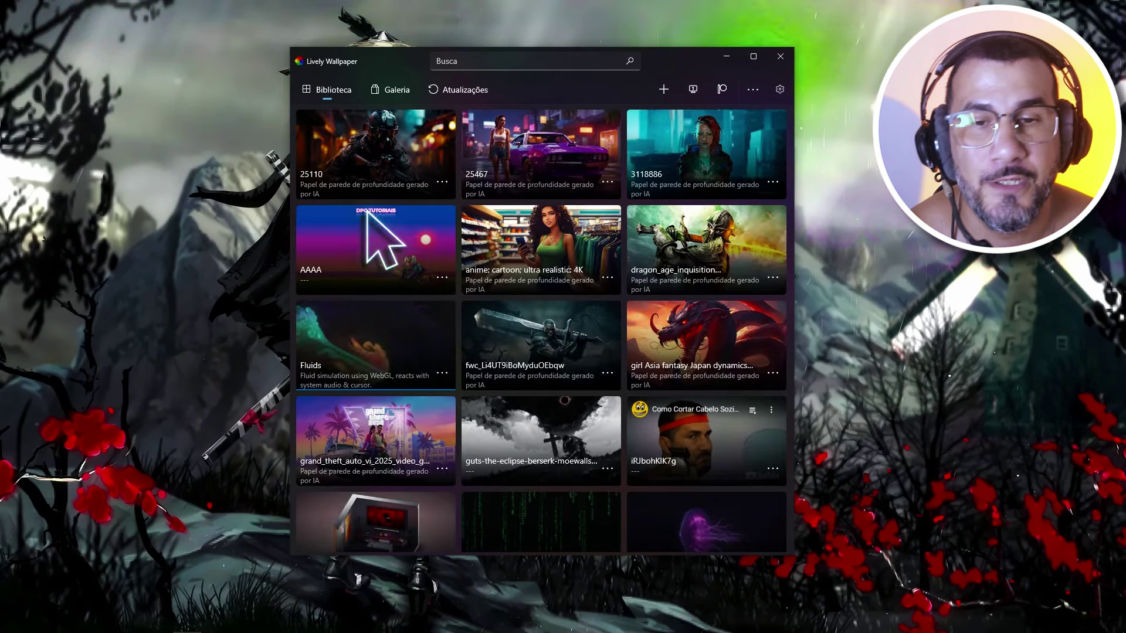
{"action": "key", "text": "super+Up"}
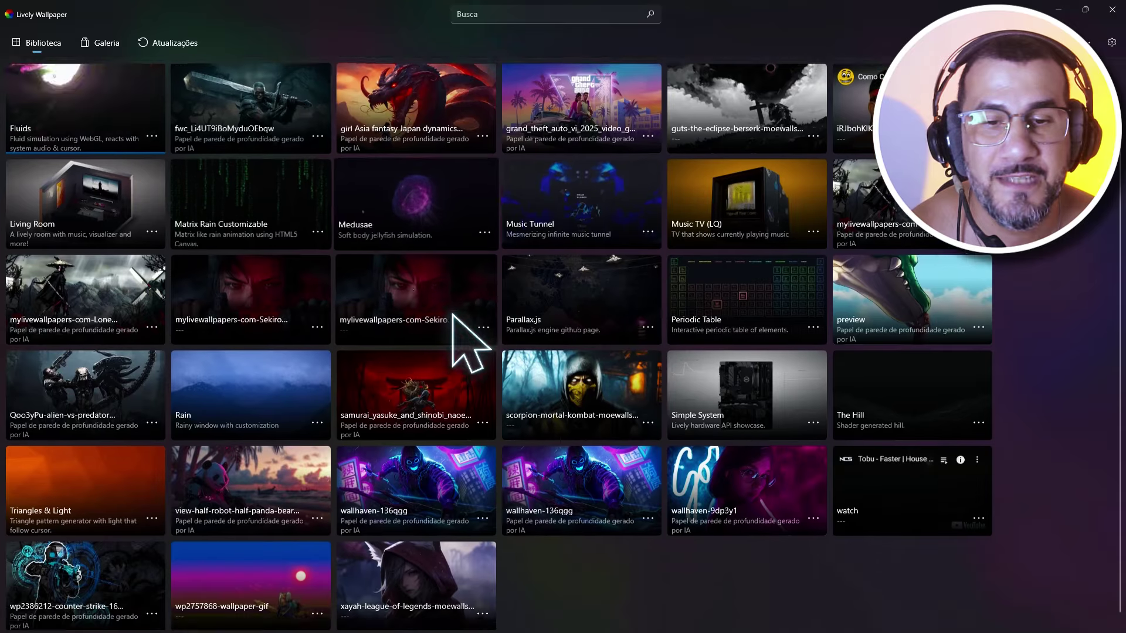
{"action": "scroll", "coordinate": [580, 410], "scroll_direction": "up", "scroll_amount": 2}
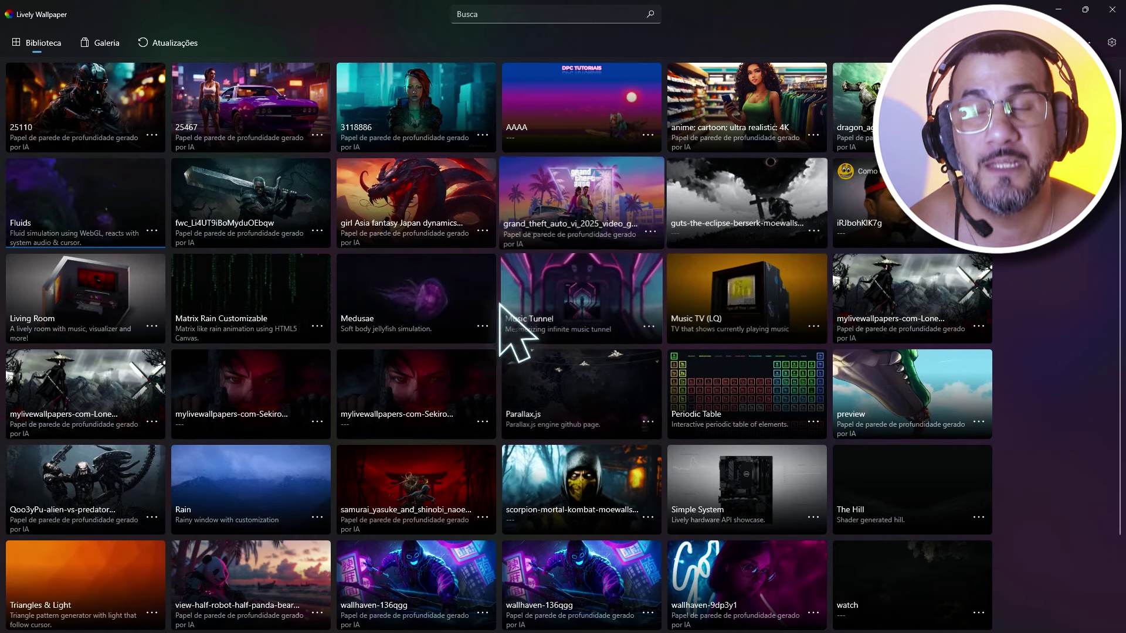
View the Galeria and Atualizações pages, check for Lively updates in the Microsoft Store and close the store
{"action": "left_click", "coordinate": [103, 43]}
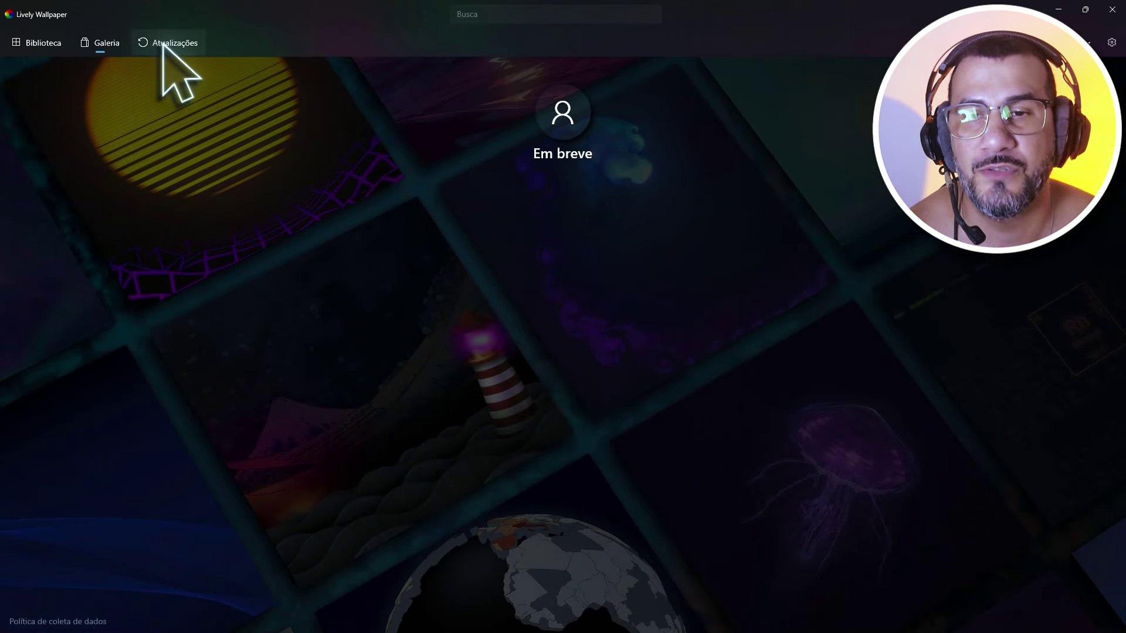
{"action": "left_click", "coordinate": [167, 43]}
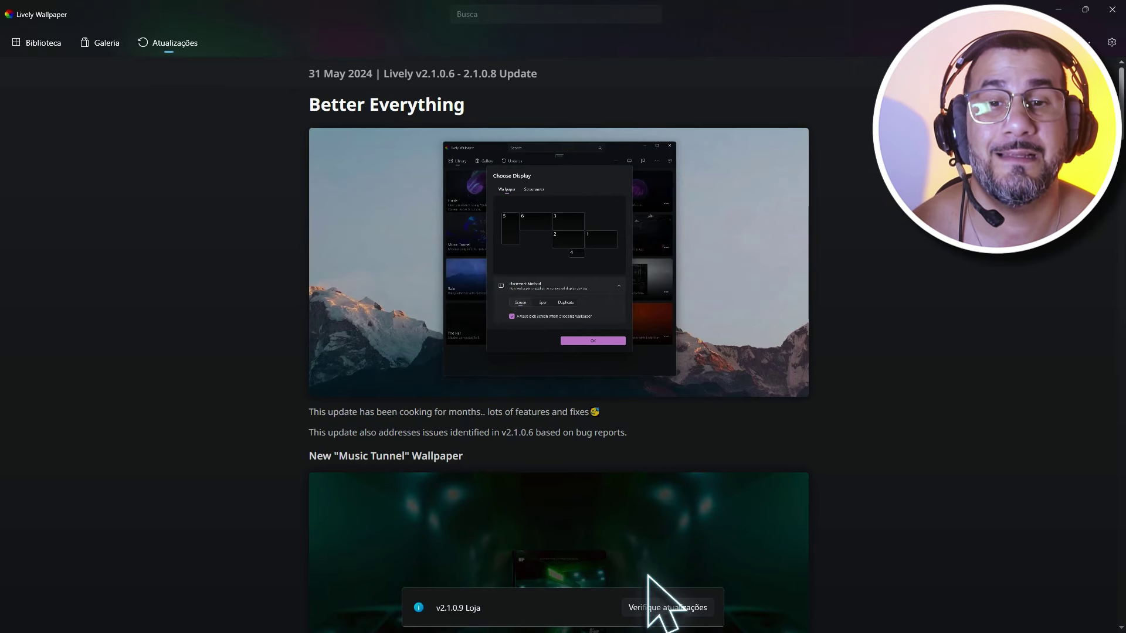
{"action": "scroll", "coordinate": [648, 577], "scroll_direction": "down", "scroll_amount": 5}
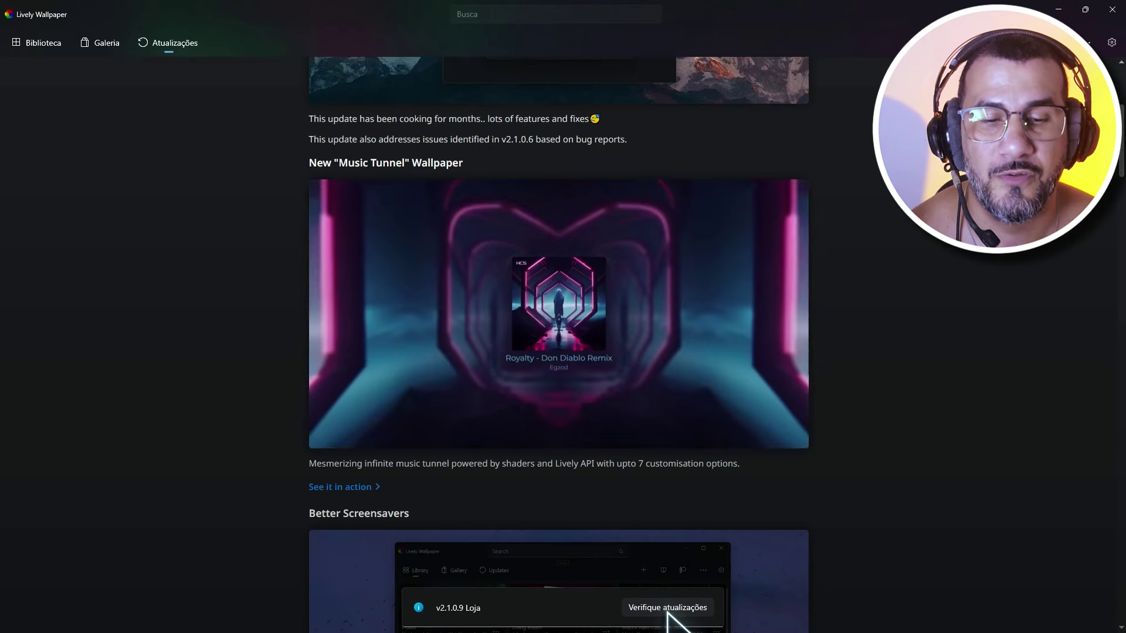
{"action": "left_click", "coordinate": [668, 610]}
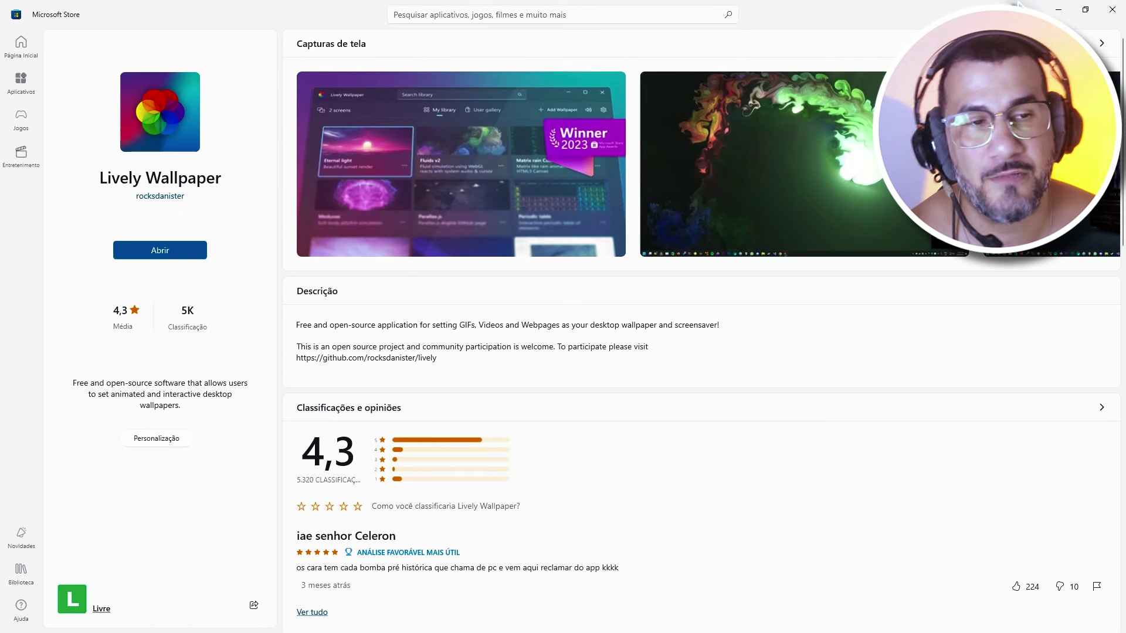
{"action": "left_click", "coordinate": [1117, 9]}
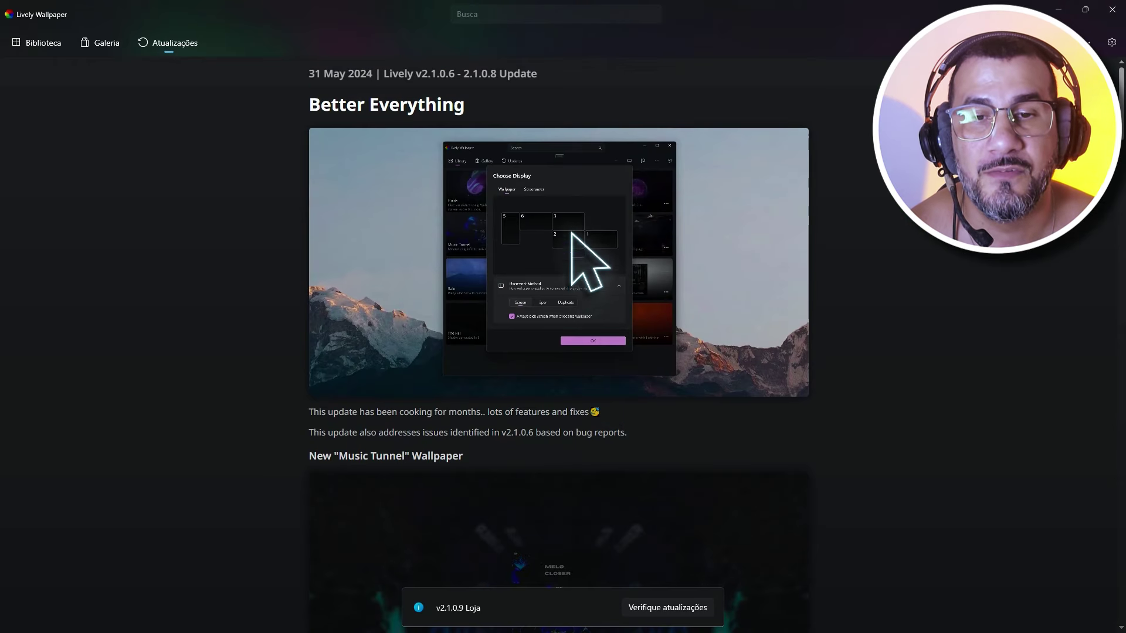
Read through the Lively release notes down to the fixes, translation and updates sections
{"action": "scroll", "coordinate": [583, 331], "scroll_direction": "down", "scroll_amount": 15}
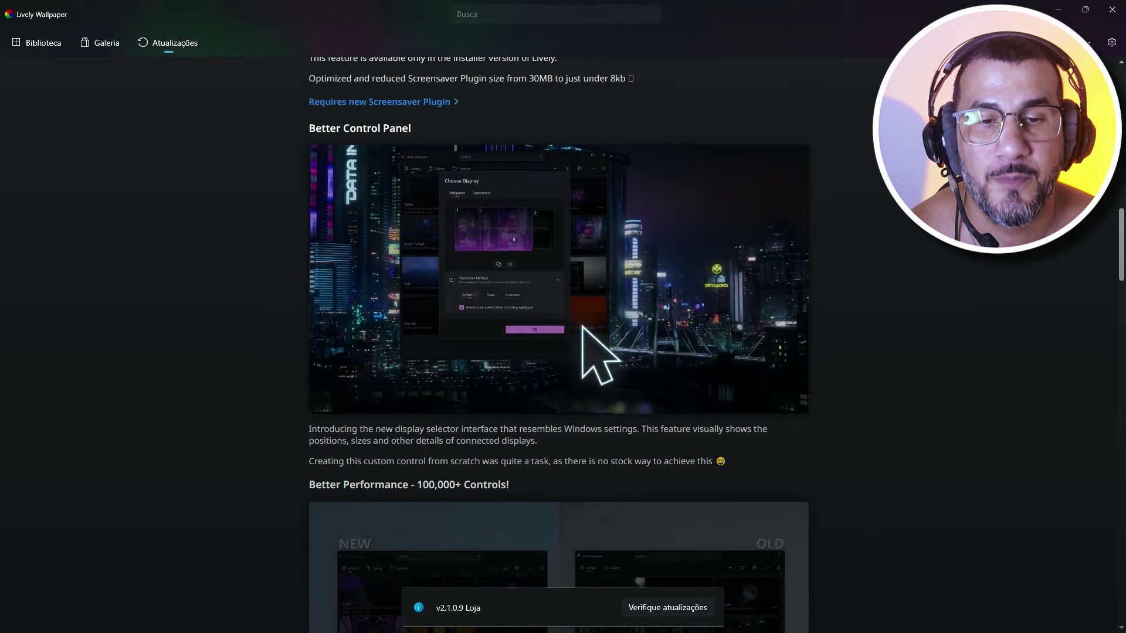
{"action": "scroll", "coordinate": [582, 326], "scroll_direction": "down", "scroll_amount": 15}
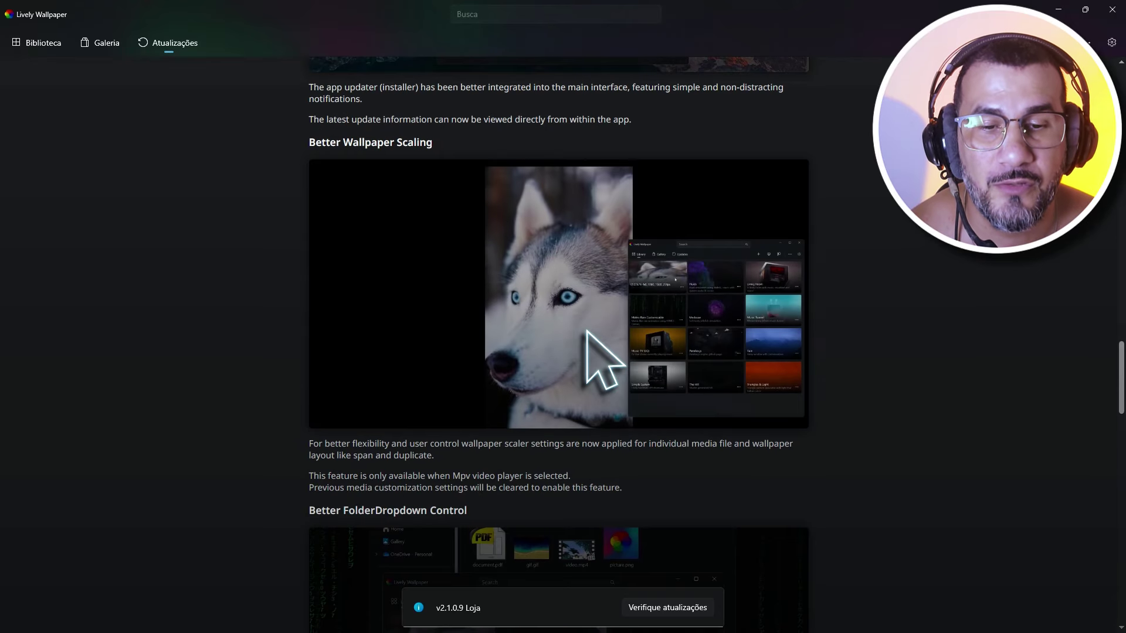
{"action": "scroll", "coordinate": [586, 331], "scroll_direction": "down", "scroll_amount": 15}
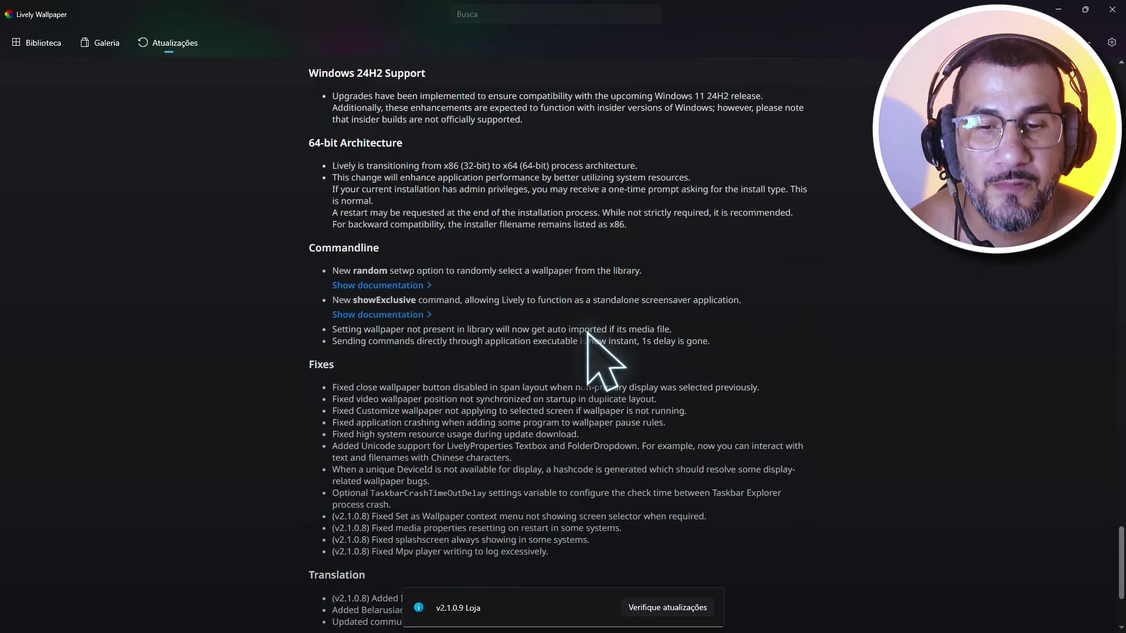
{"action": "scroll", "coordinate": [588, 332], "scroll_direction": "down", "scroll_amount": 3}
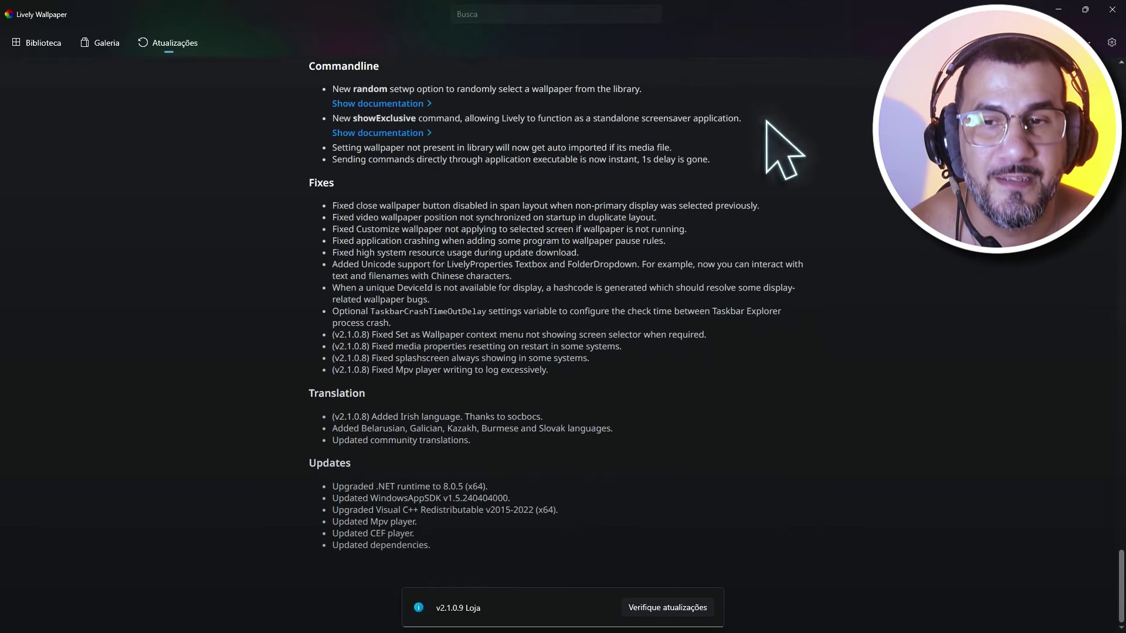
Add the Sekiro Mortal Blade 4K video from the Downloads folder to the library as the desktop wallpaper
{"action": "left_click", "coordinate": [53, 44]}
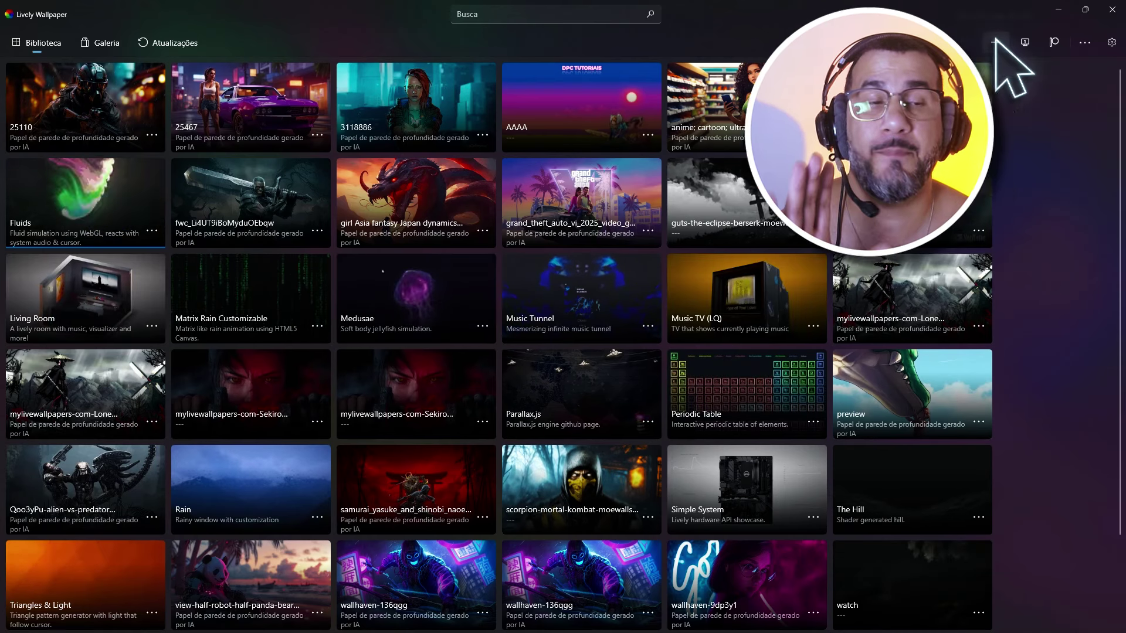
{"action": "left_click", "coordinate": [995, 43]}
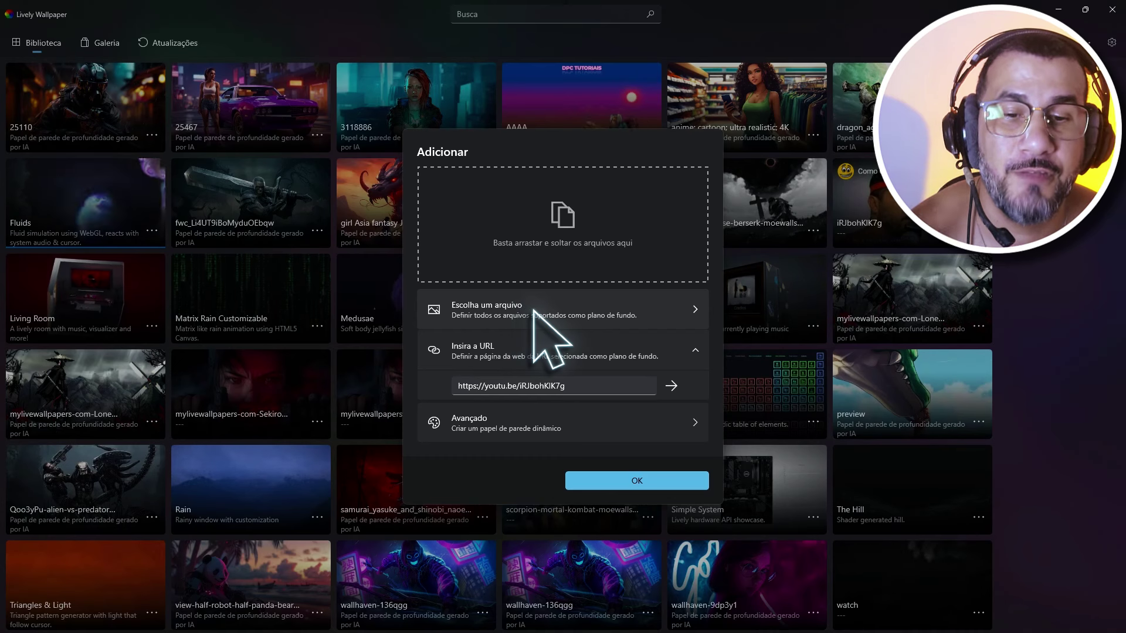
{"action": "left_click", "coordinate": [563, 309]}
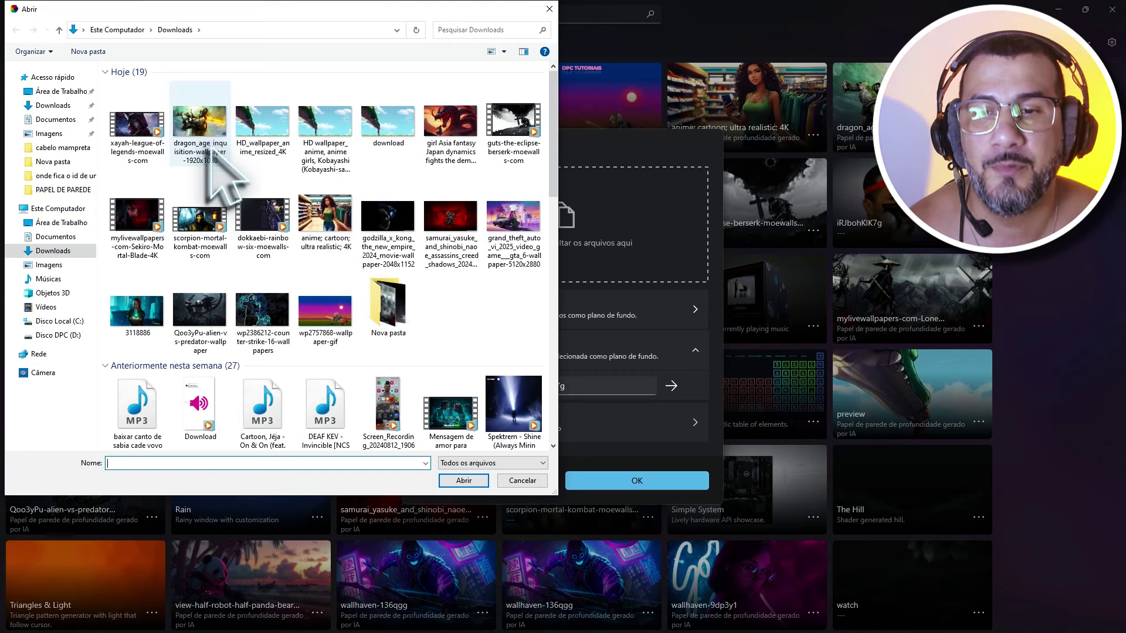
{"action": "double_click", "coordinate": [138, 221]}
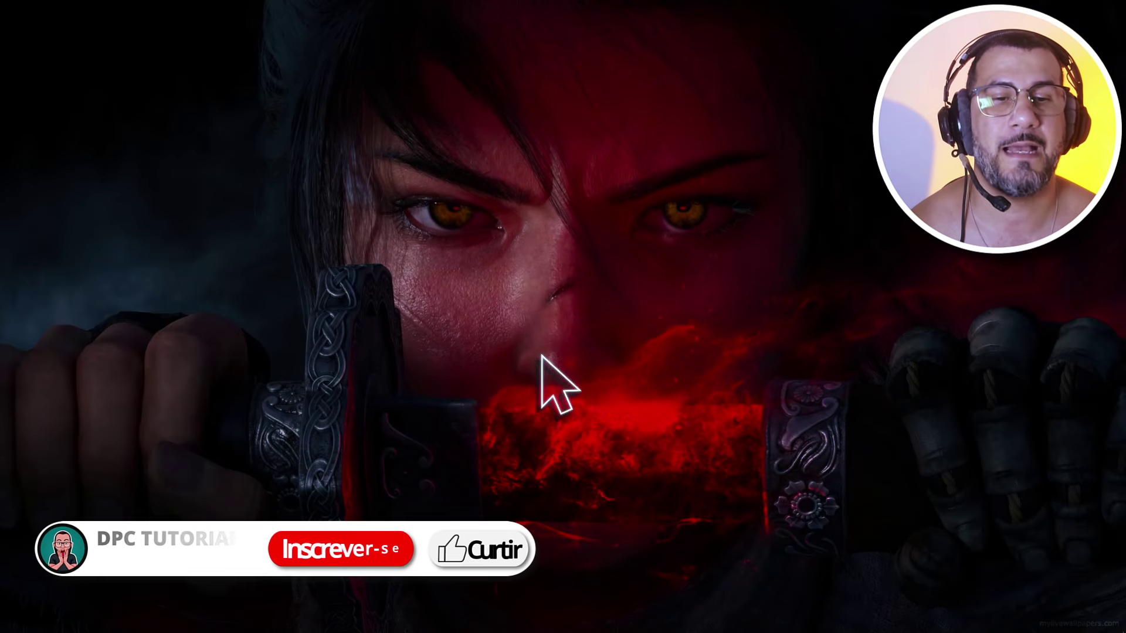
Bring up the Lively wallpaper library, start adding a wallpaper and clear the old address from the URL field
{"action": "mouse_move", "coordinate": [367, 617]}
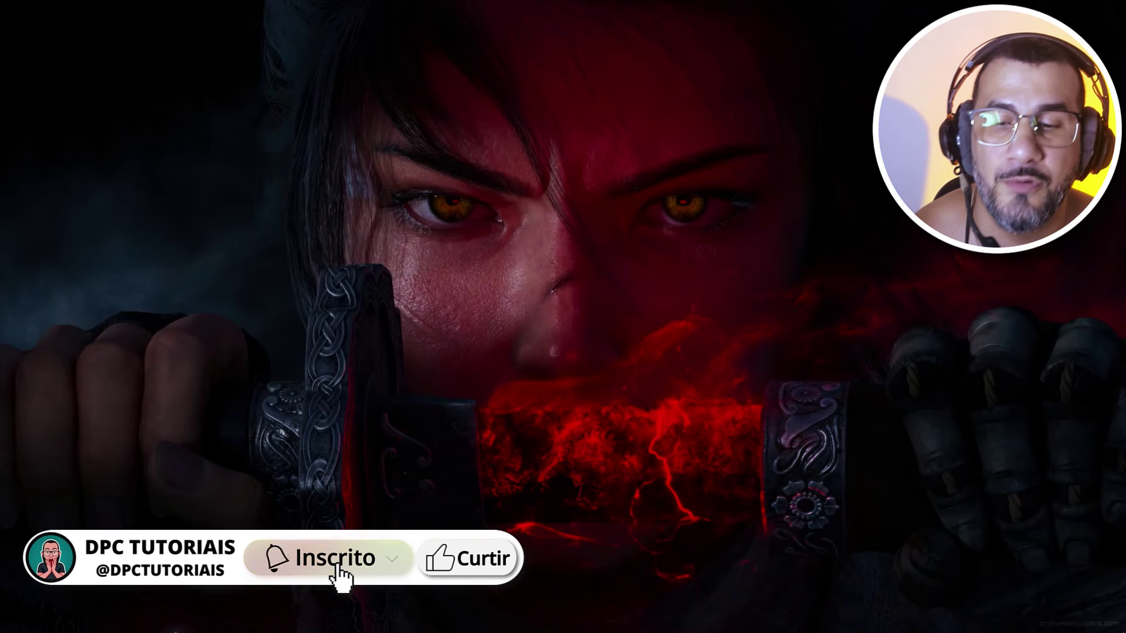
{"action": "left_click", "coordinate": [101, 622]}
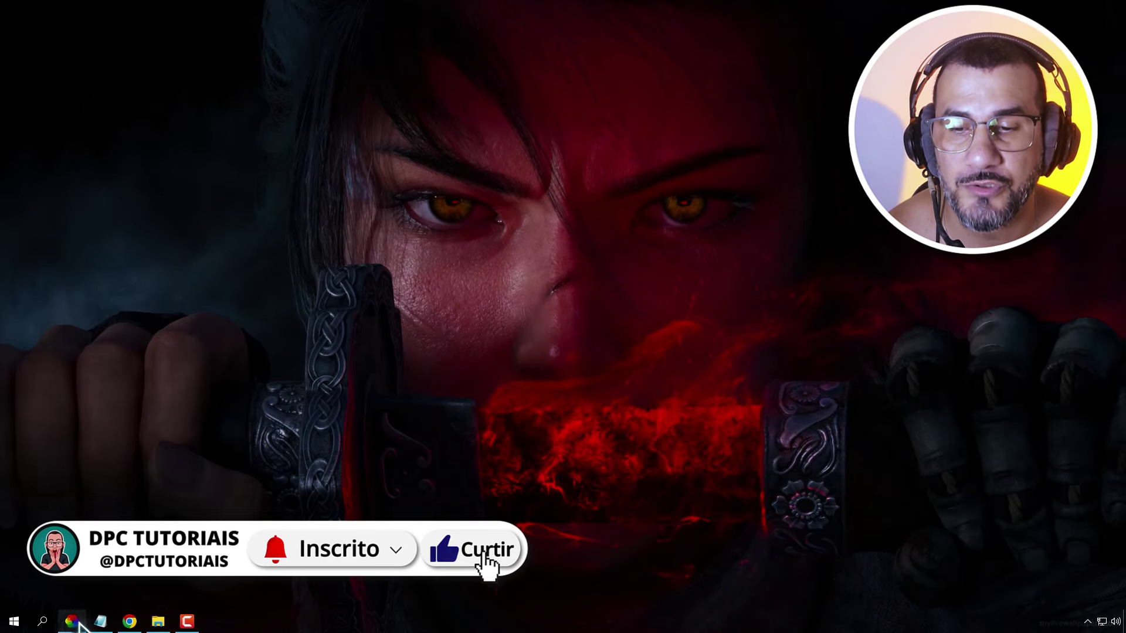
{"action": "left_click", "coordinate": [72, 621]}
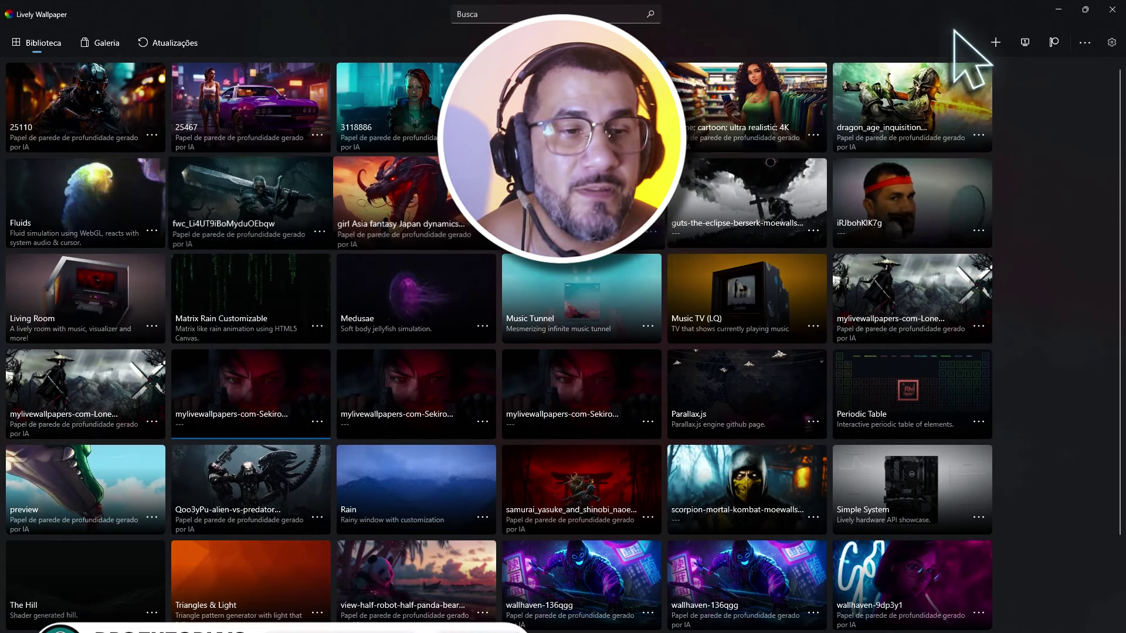
{"action": "left_click", "coordinate": [995, 43]}
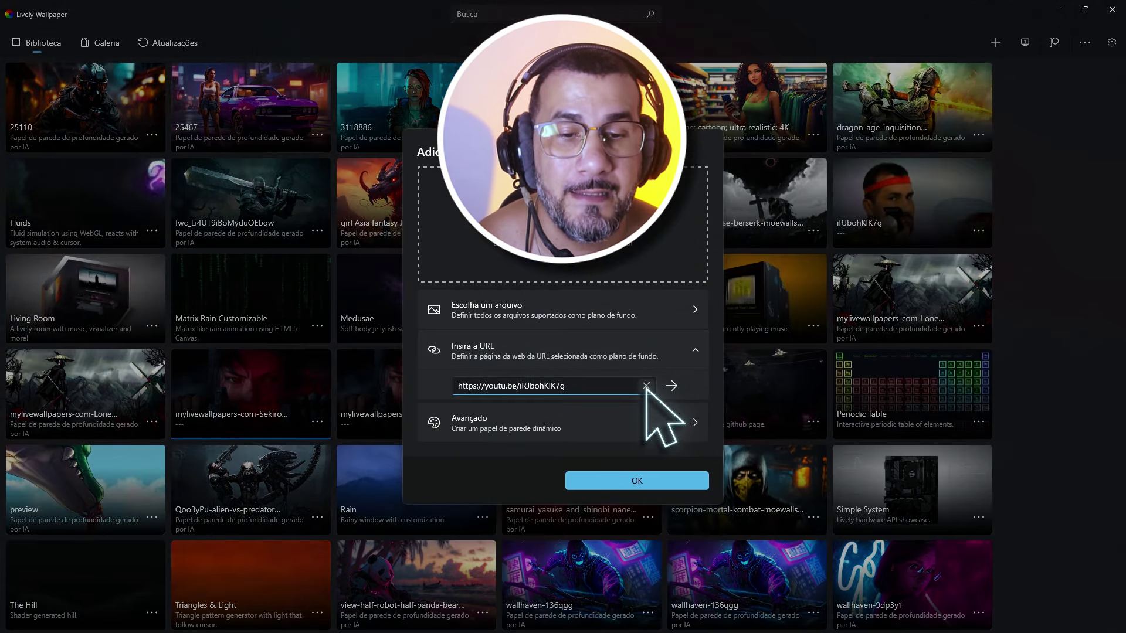
{"action": "left_click", "coordinate": [646, 386]}
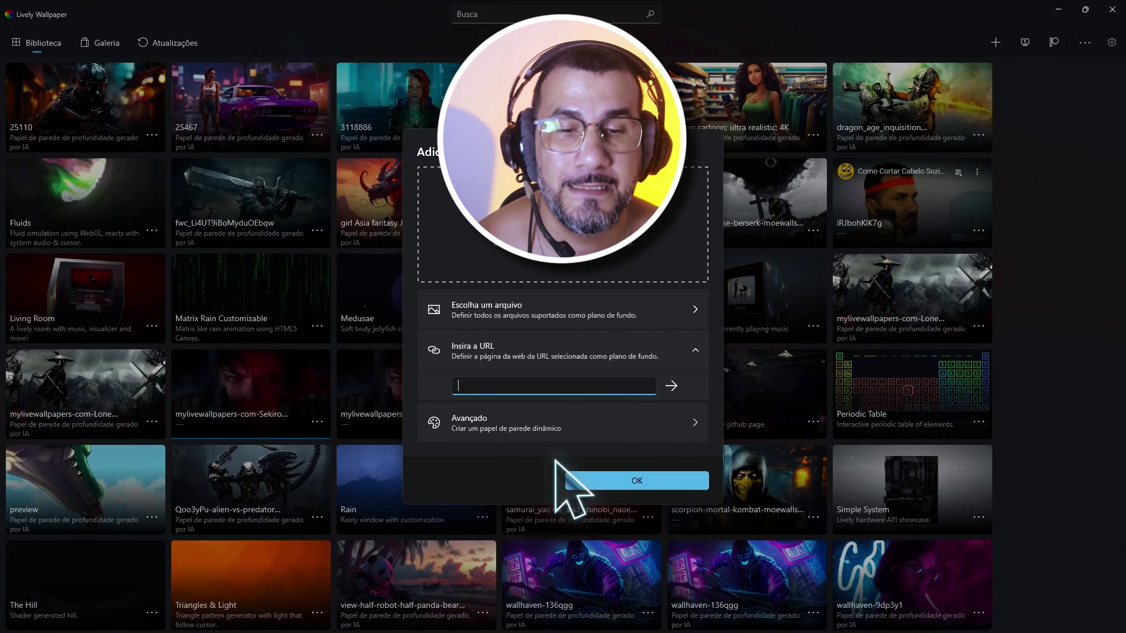
Switch to Chrome, open the EDM Energy "Music Mix 2024" video on YouTube and copy its address
{"action": "key", "text": "super+Down"}
{"action": "key", "text": "super+Down"}
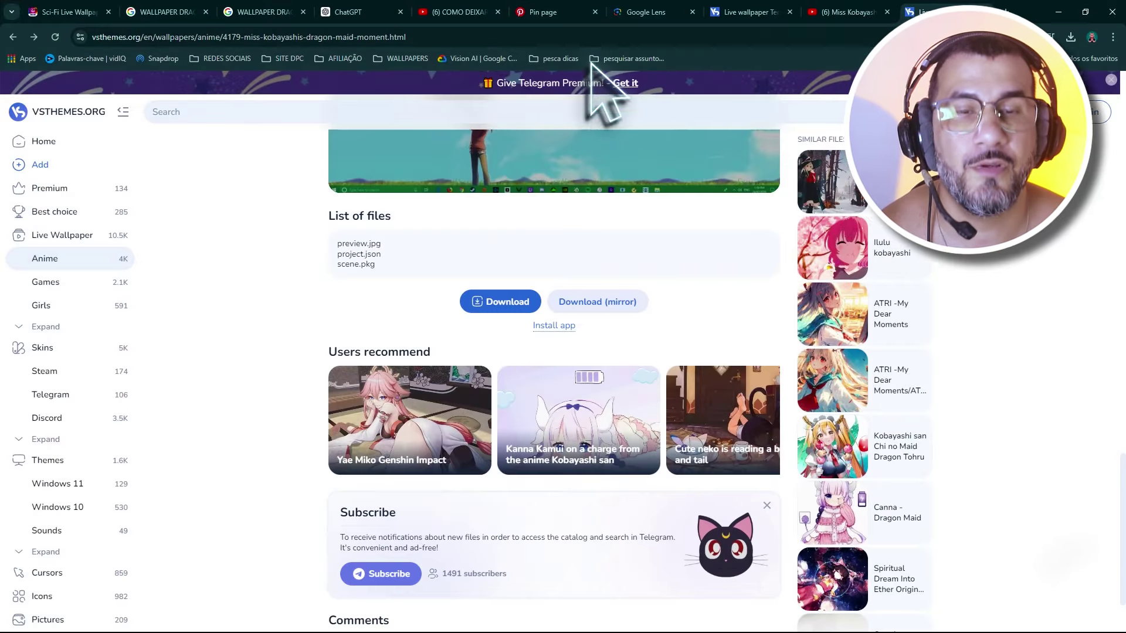
{"action": "left_click", "coordinate": [463, 12]}
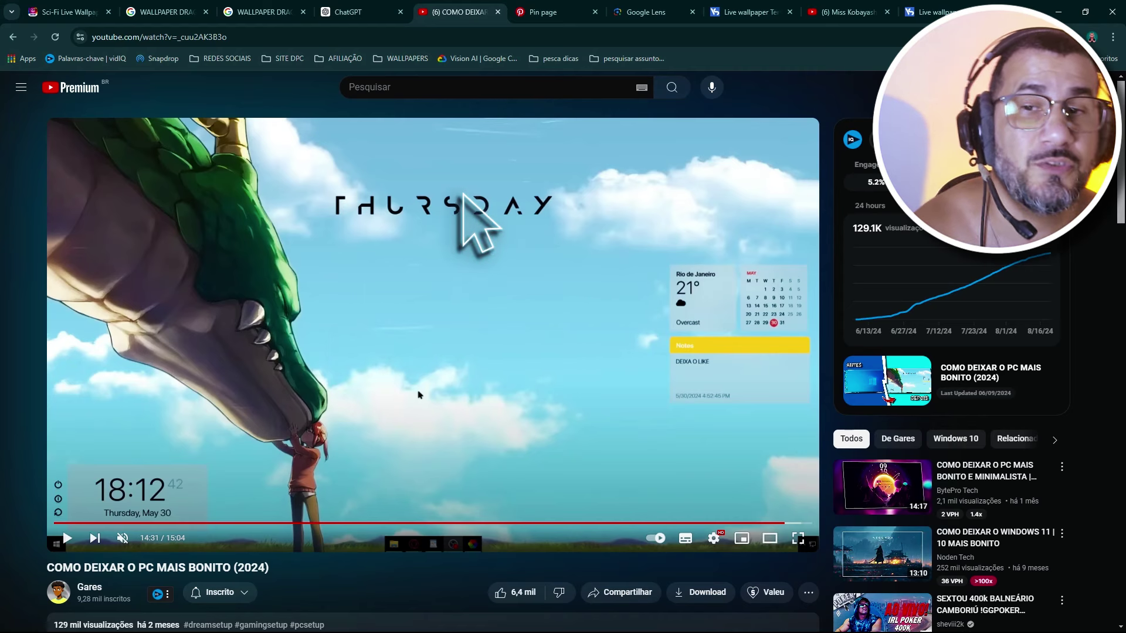
{"action": "left_click", "coordinate": [494, 15]}
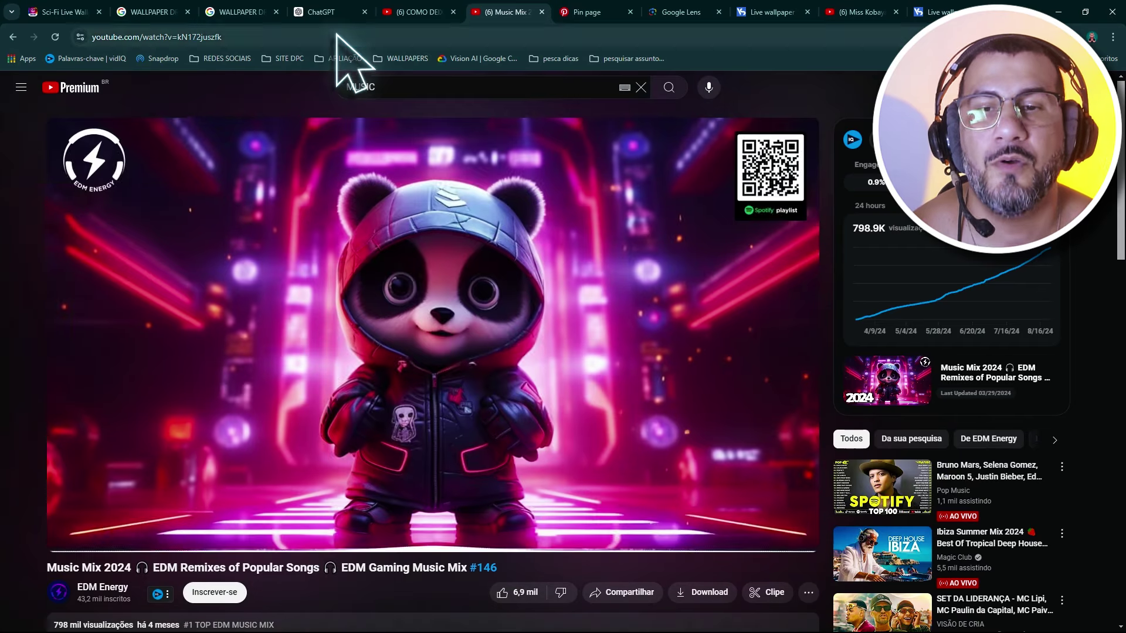
{"action": "left_click", "coordinate": [339, 37]}
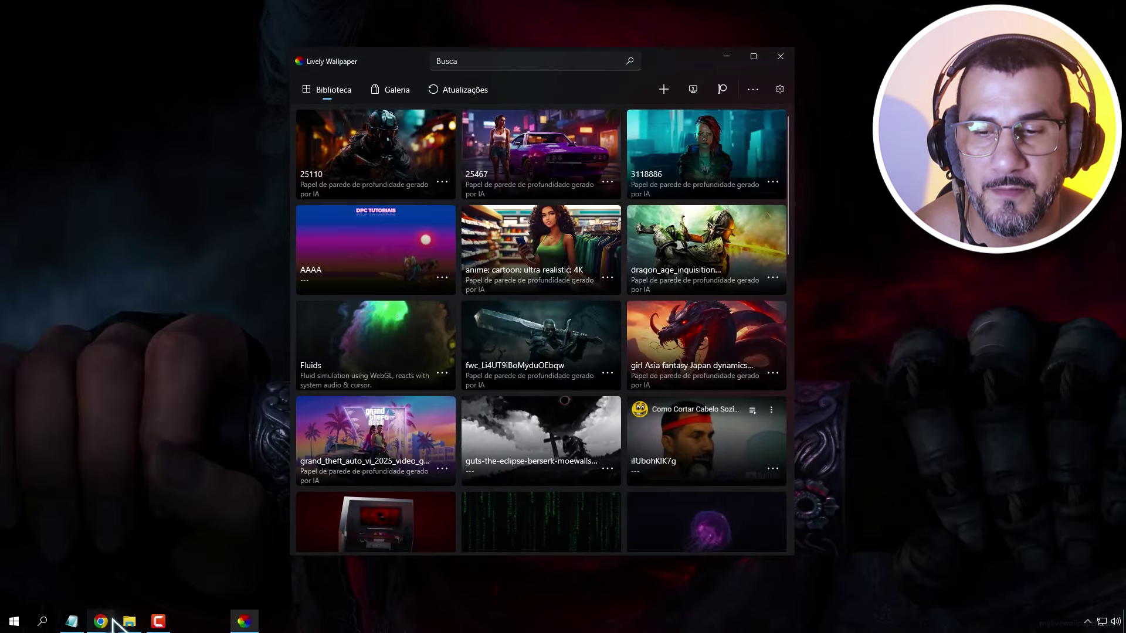
{"action": "left_click", "coordinate": [663, 89]}
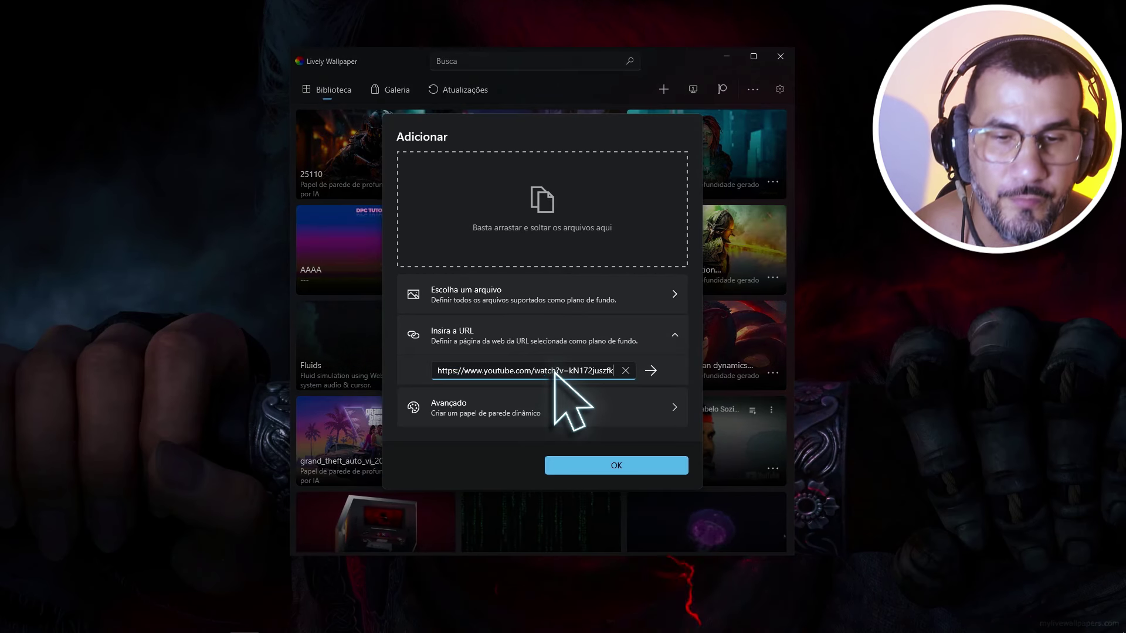
{"action": "left_click", "coordinate": [649, 370]}
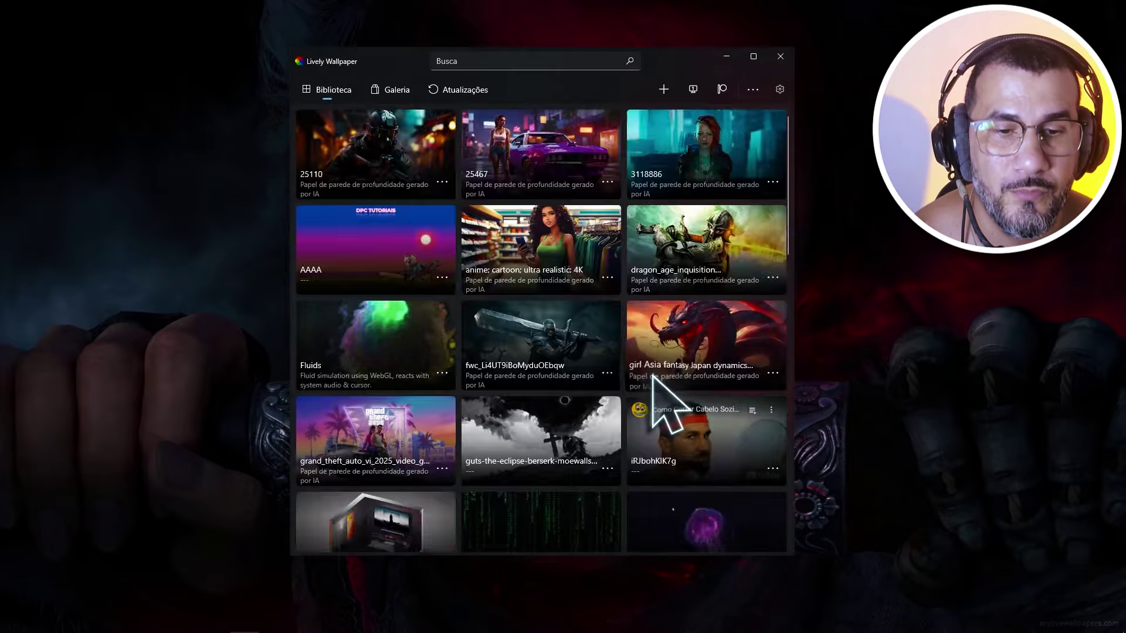
{"action": "left_click", "coordinate": [727, 57]}
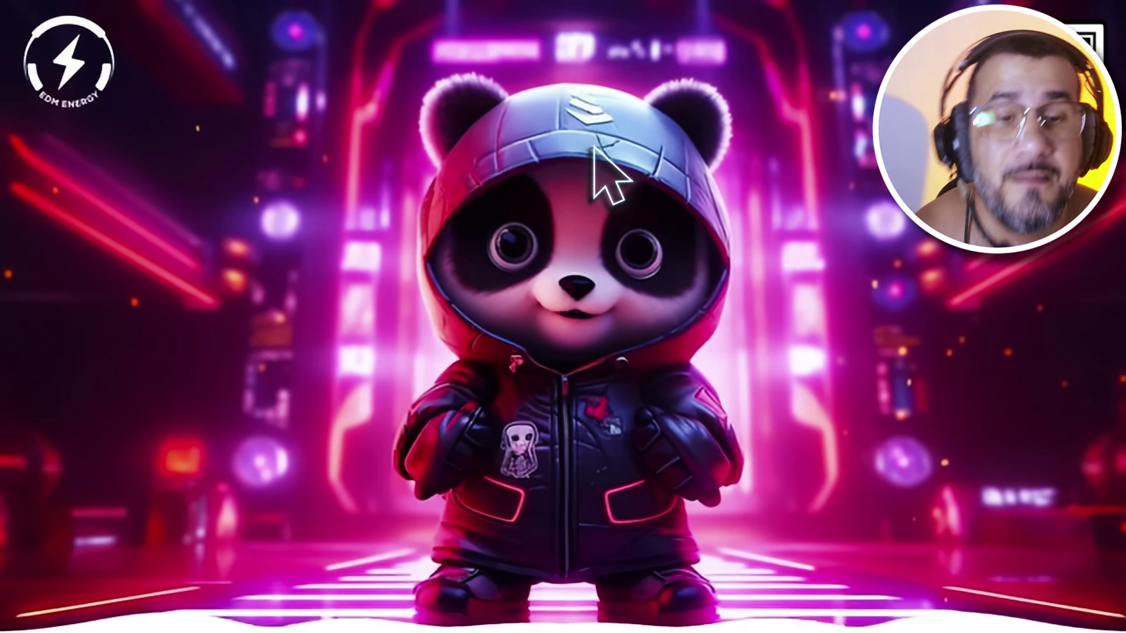
Move Lively's taskbar icon beside the other app icons and check the wallpaper volume in the general settings
{"action": "mouse_move", "coordinate": [675, 628]}
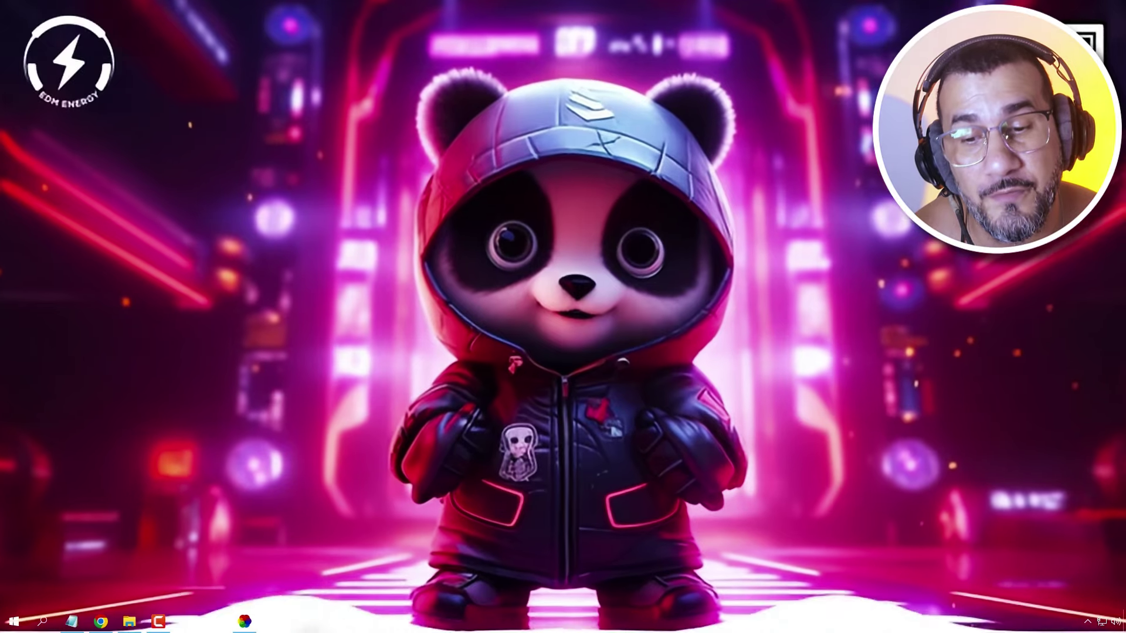
{"action": "left_click_drag", "start_coordinate": [245, 623], "coordinate": [184, 629]}
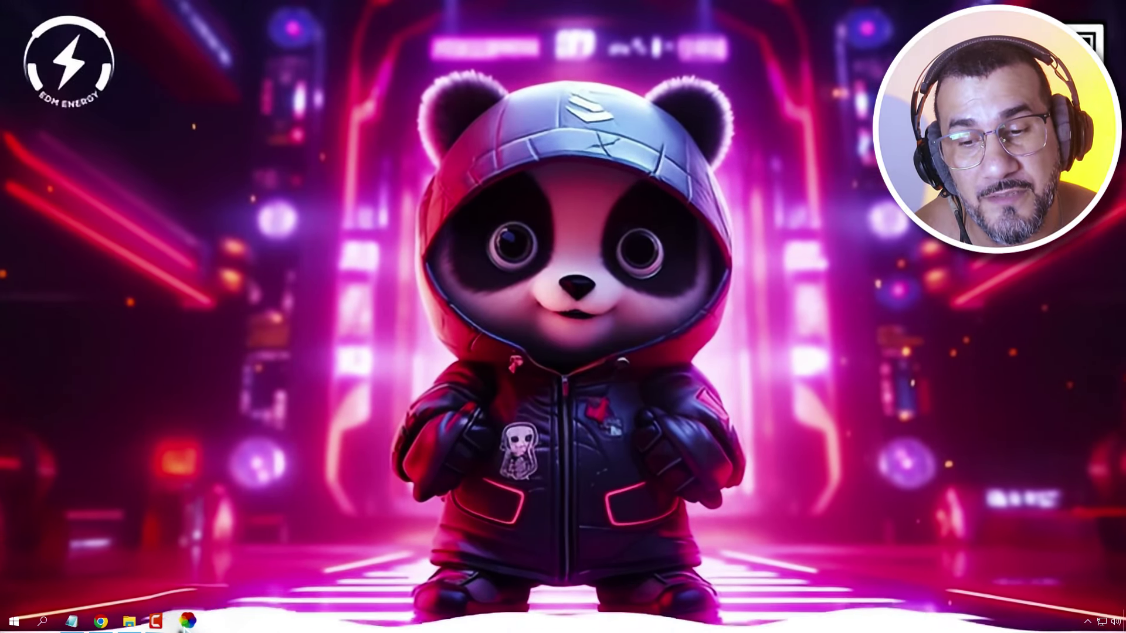
{"action": "left_click", "coordinate": [186, 623]}
{"action": "left_click", "coordinate": [777, 94]}
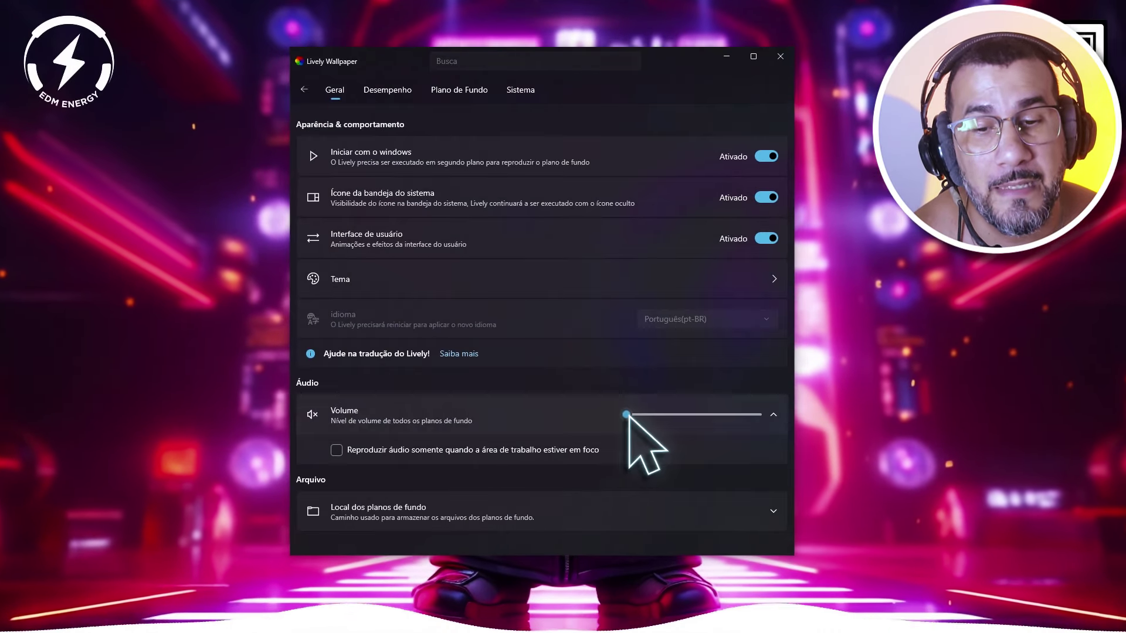
{"action": "left_click", "coordinate": [780, 57]}
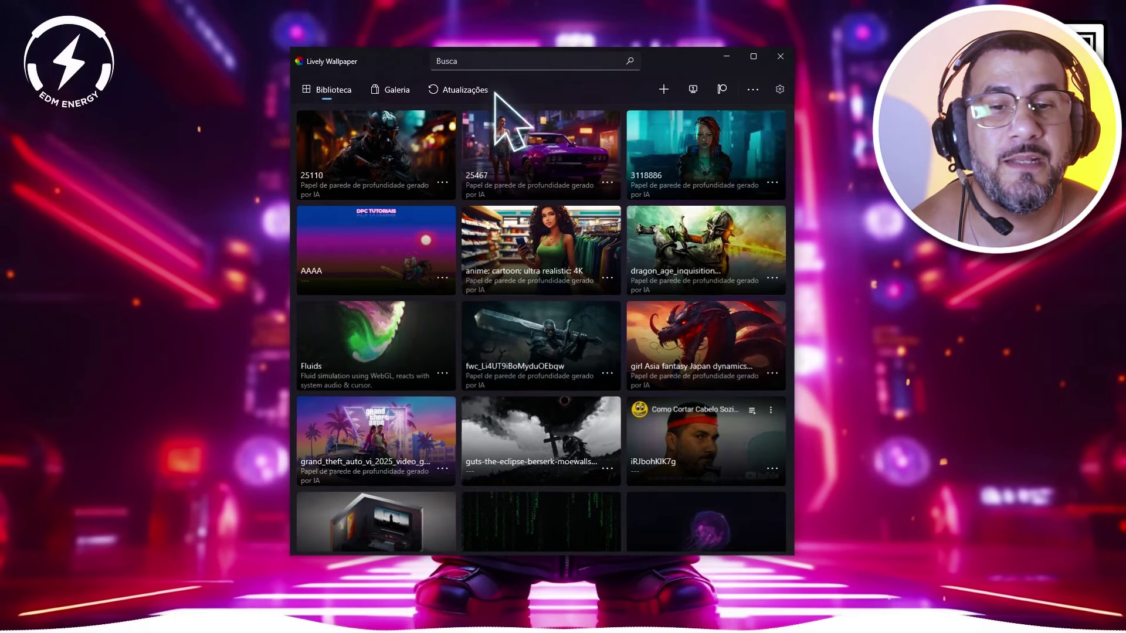
Create an AI depth wallpaper from the Qoo3yPu alien-vs-predator image in Downloads and minimize Lively to view it
{"action": "left_click", "coordinate": [664, 91]}
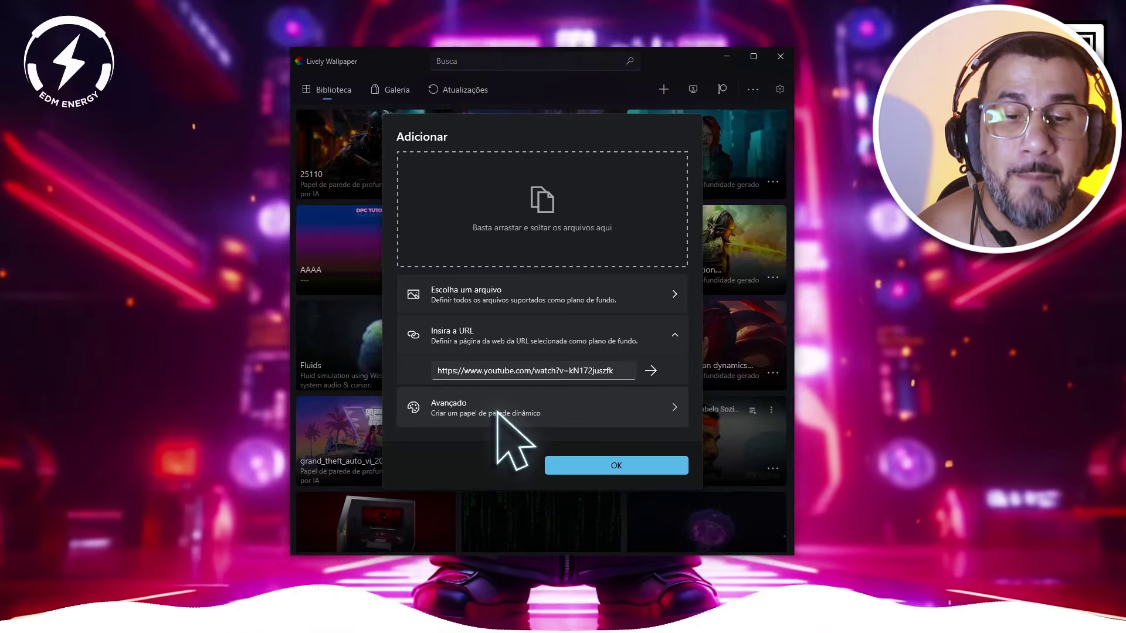
{"action": "left_click", "coordinate": [499, 412]}
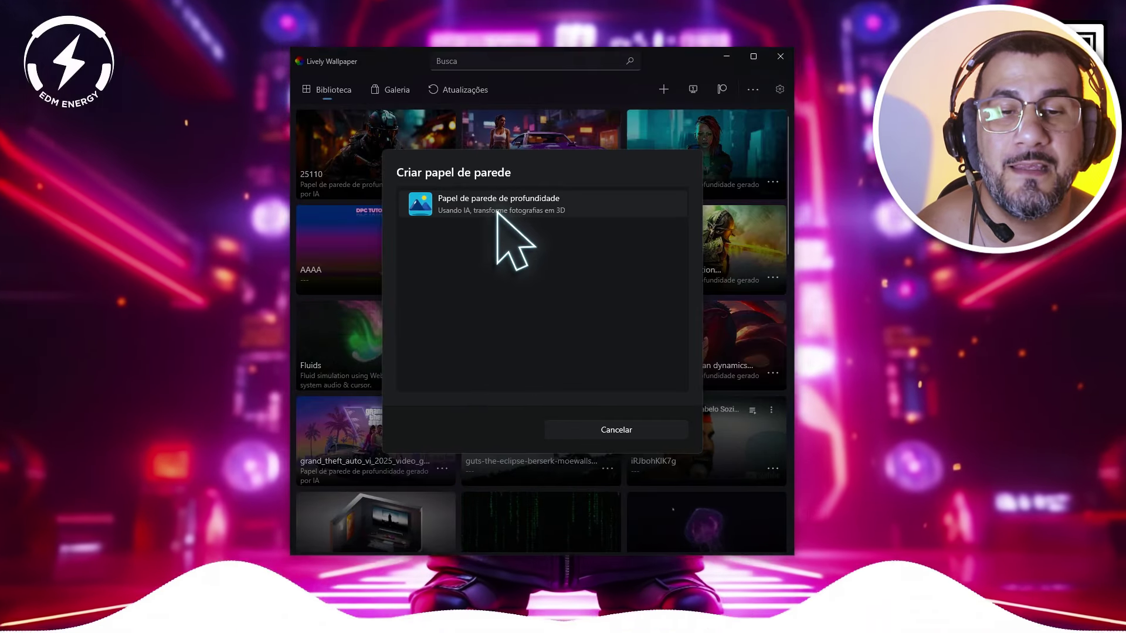
{"action": "left_click", "coordinate": [497, 206]}
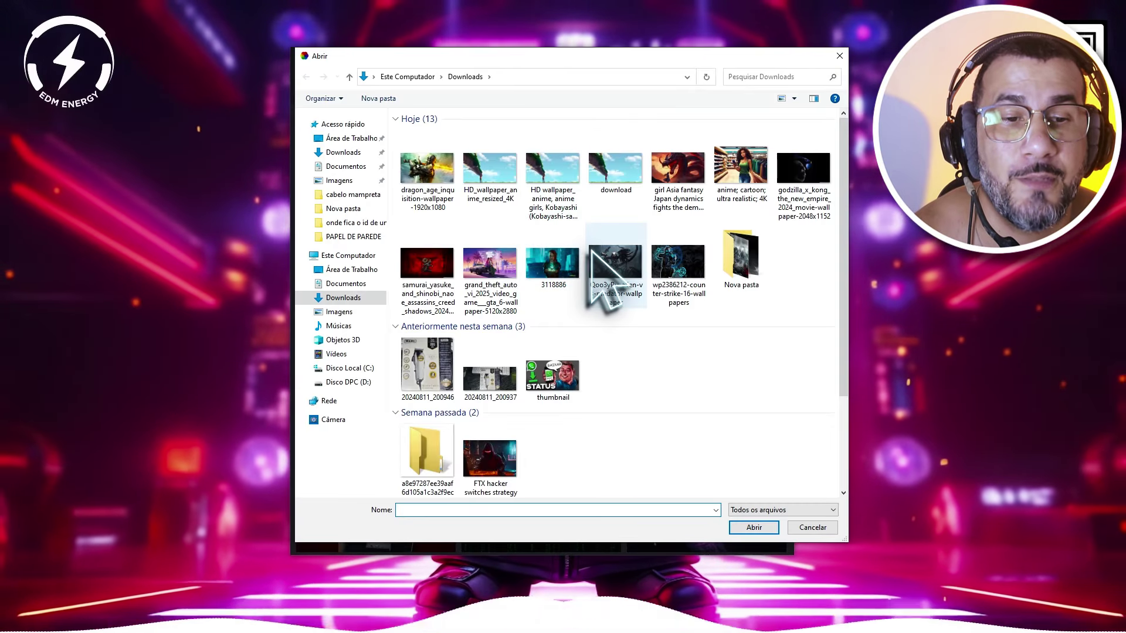
{"action": "left_click", "coordinate": [615, 273]}
{"action": "double_click", "coordinate": [620, 267]}
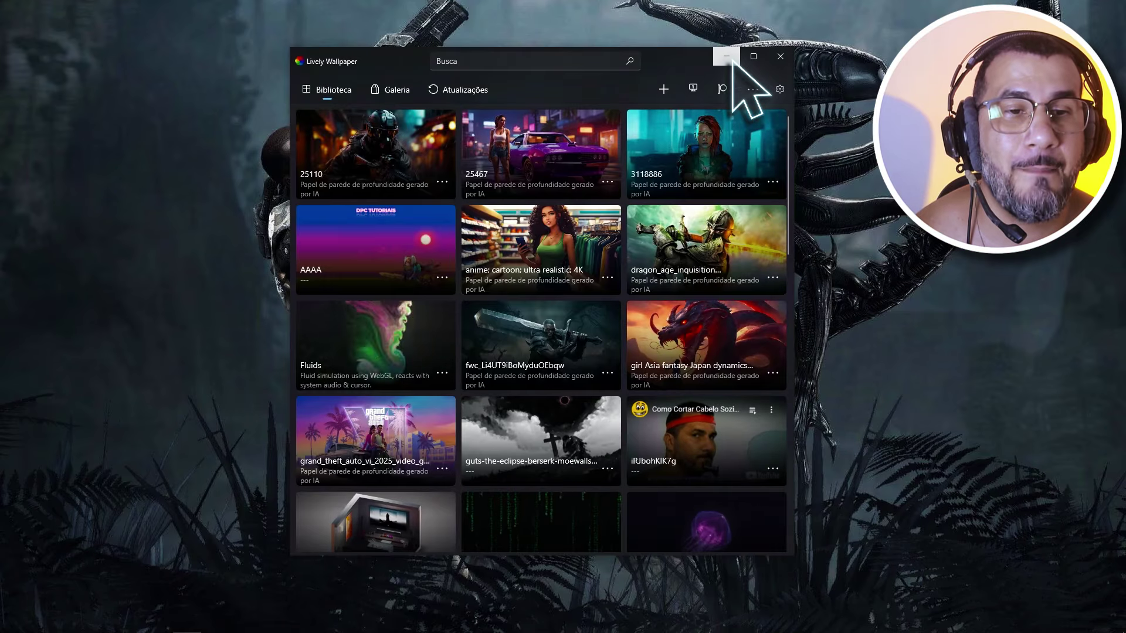
{"action": "left_click", "coordinate": [726, 56]}
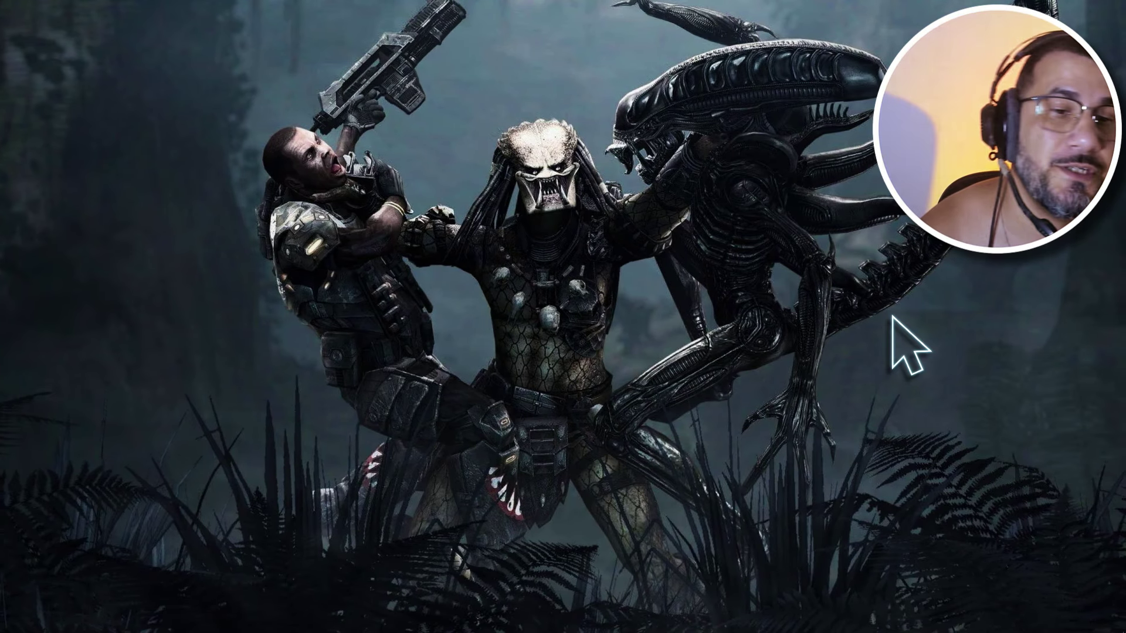
Apply the Fluids wallpaper, turn off its Background image and set the BG Color to purple
{"action": "left_click", "coordinate": [187, 622]}
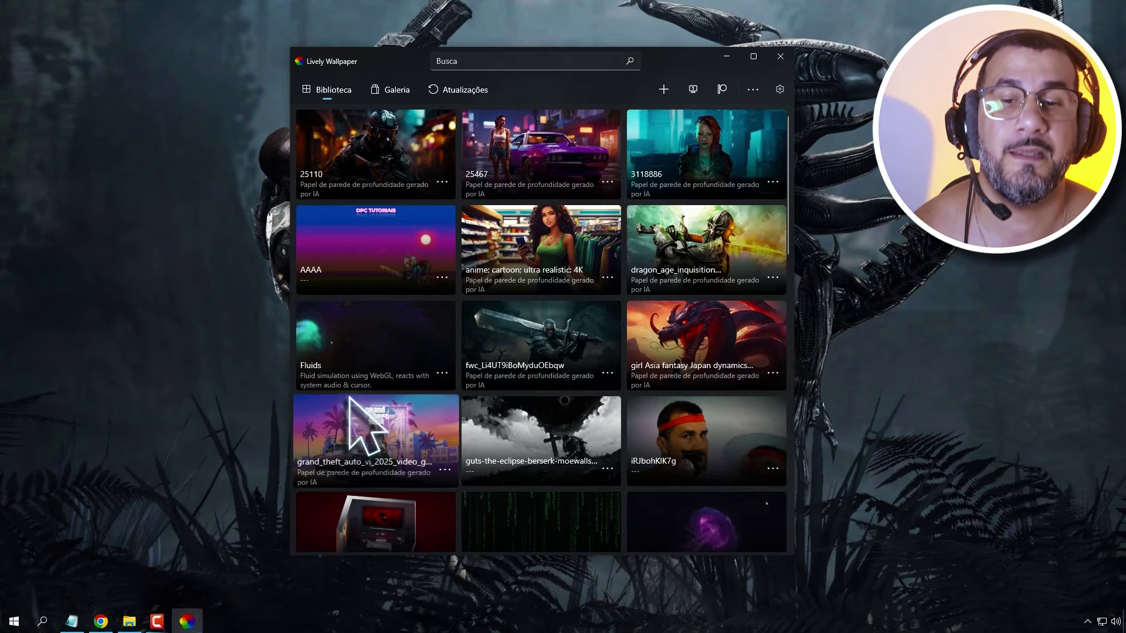
{"action": "left_click", "coordinate": [415, 360]}
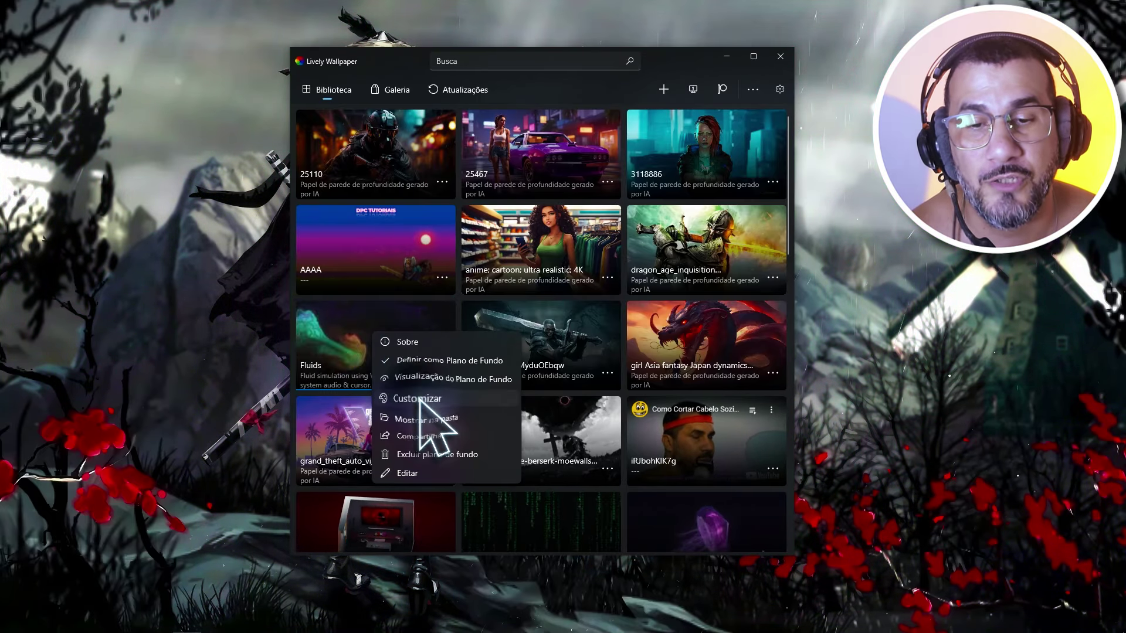
{"action": "left_click", "coordinate": [417, 399]}
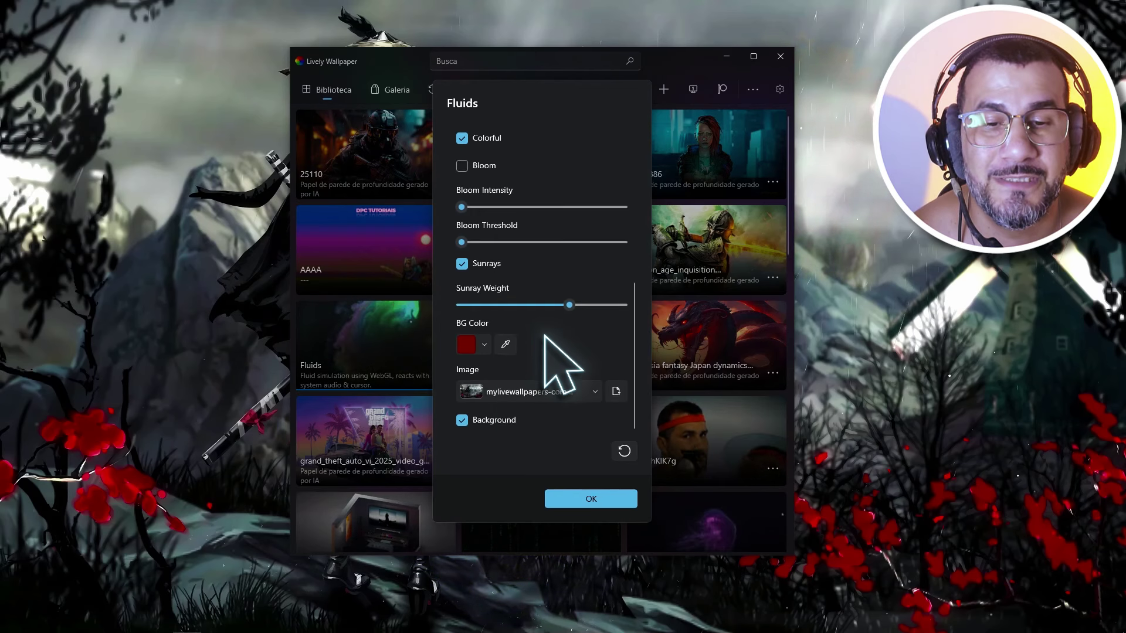
{"action": "left_click", "coordinate": [462, 420]}
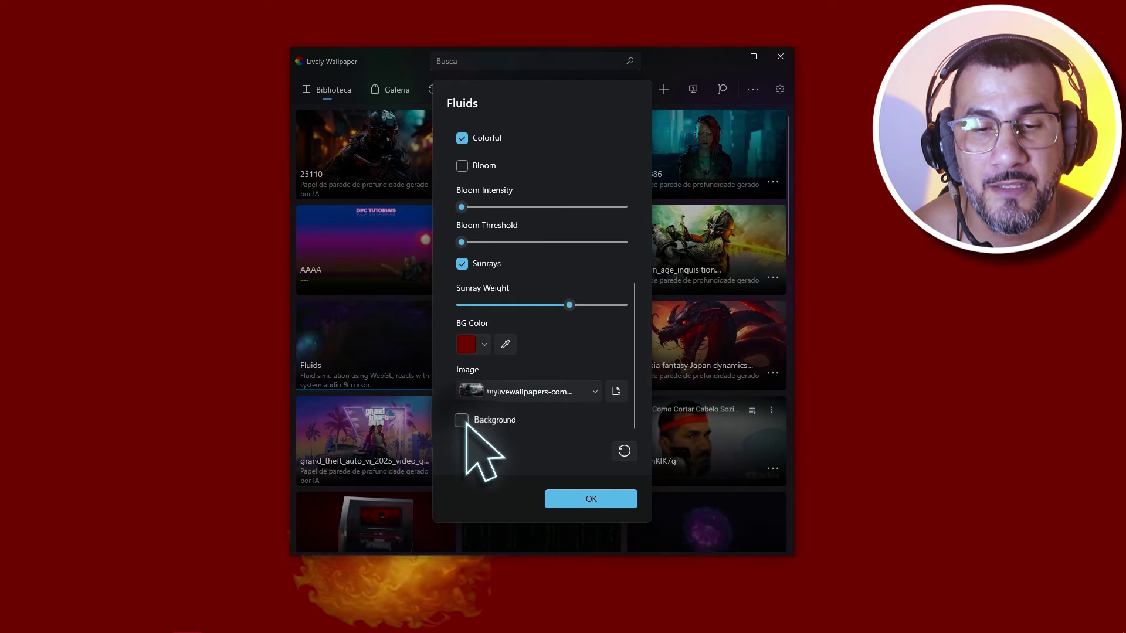
{"action": "left_click", "coordinate": [484, 345]}
{"action": "left_click", "coordinate": [629, 247]}
{"action": "mouse_move", "coordinate": [601, 371]}
{"action": "left_mouse_down"}
{"action": "mouse_move", "coordinate": [649, 371]}
{"action": "mouse_move", "coordinate": [530, 370]}
{"action": "mouse_move", "coordinate": [640, 371]}
{"action": "mouse_move", "coordinate": [610, 375]}
{"action": "left_mouse_up"}
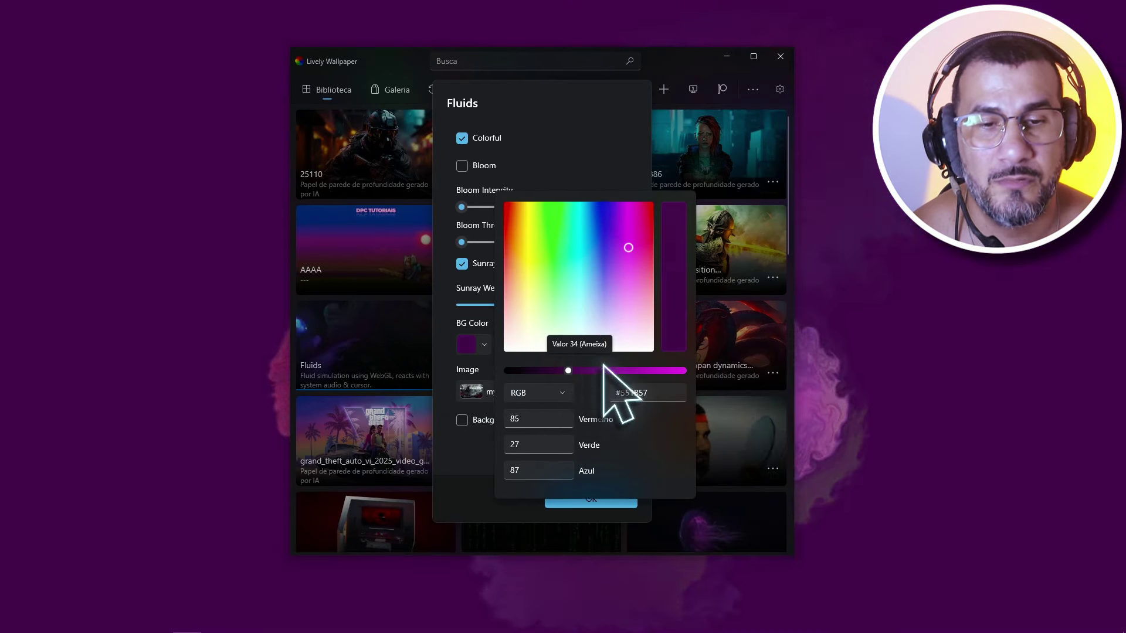
{"action": "key", "text": "Escape"}
Turn the Fluids Background option on and use the wp2386212-counter-strike-16-wallpapers image from Downloads, saving the customization
{"action": "left_click", "coordinate": [462, 421]}
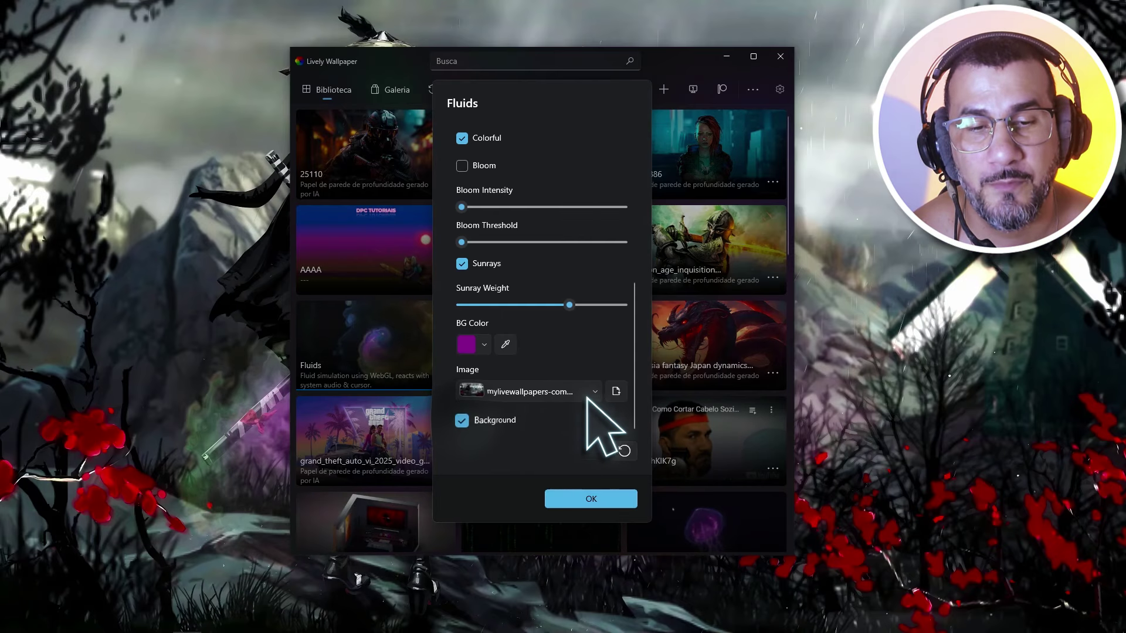
{"action": "left_click", "coordinate": [615, 391]}
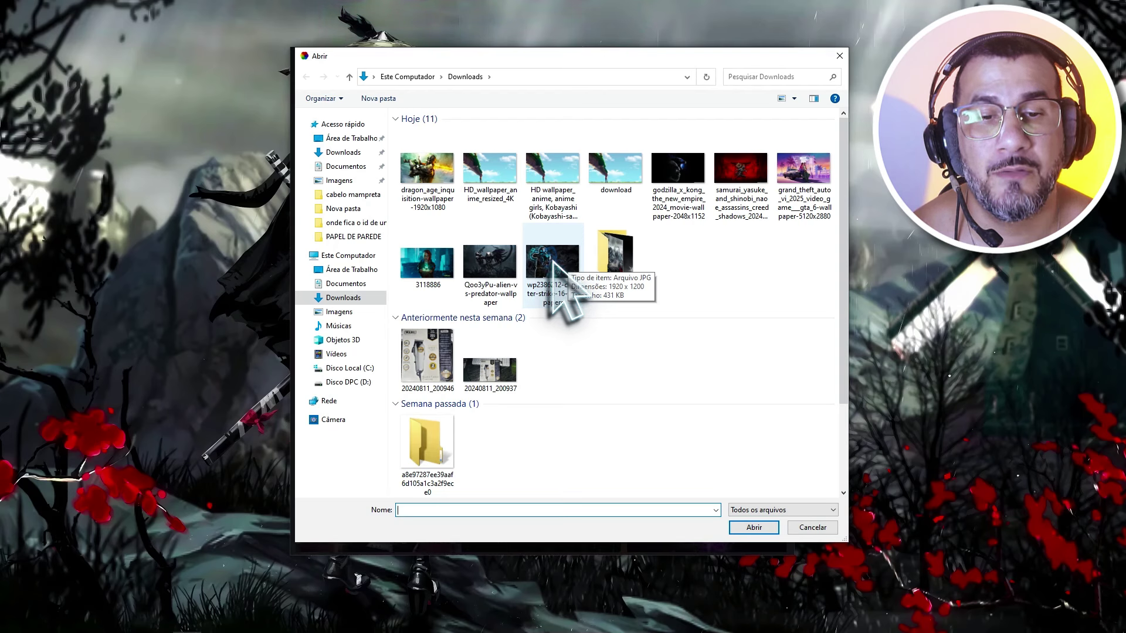
{"action": "double_click", "coordinate": [552, 262]}
{"action": "left_click", "coordinate": [588, 496]}
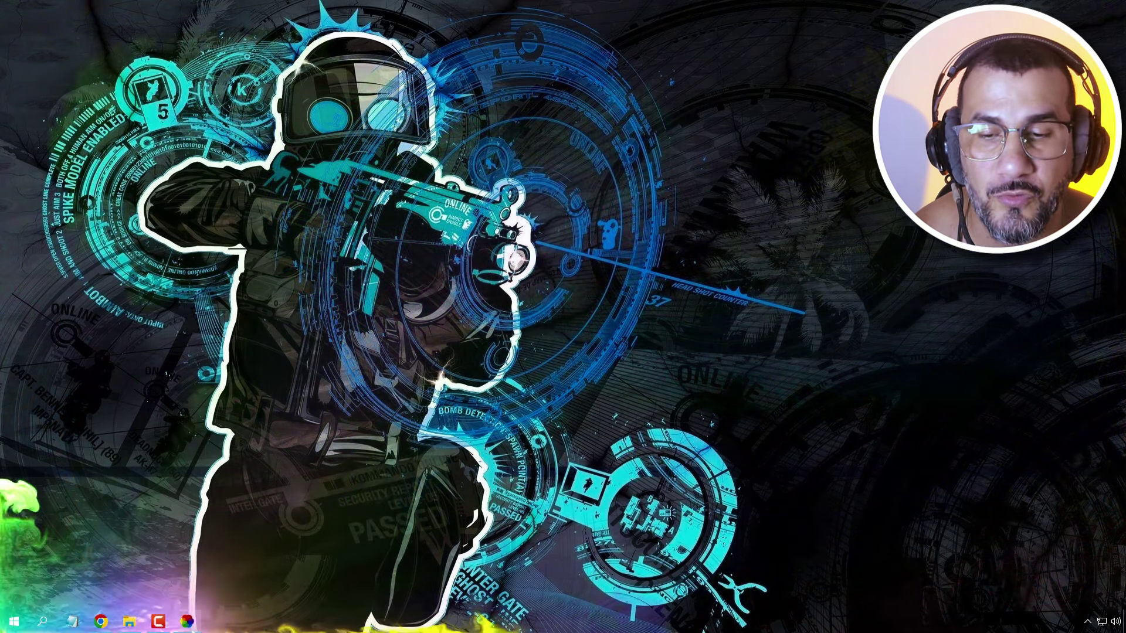
Customize the Fluids wallpaper again, trying Random Splats on and off and lowering Density Diffusion to its minimum
{"action": "left_click", "coordinate": [187, 621]}
{"action": "right_click", "coordinate": [390, 352]}
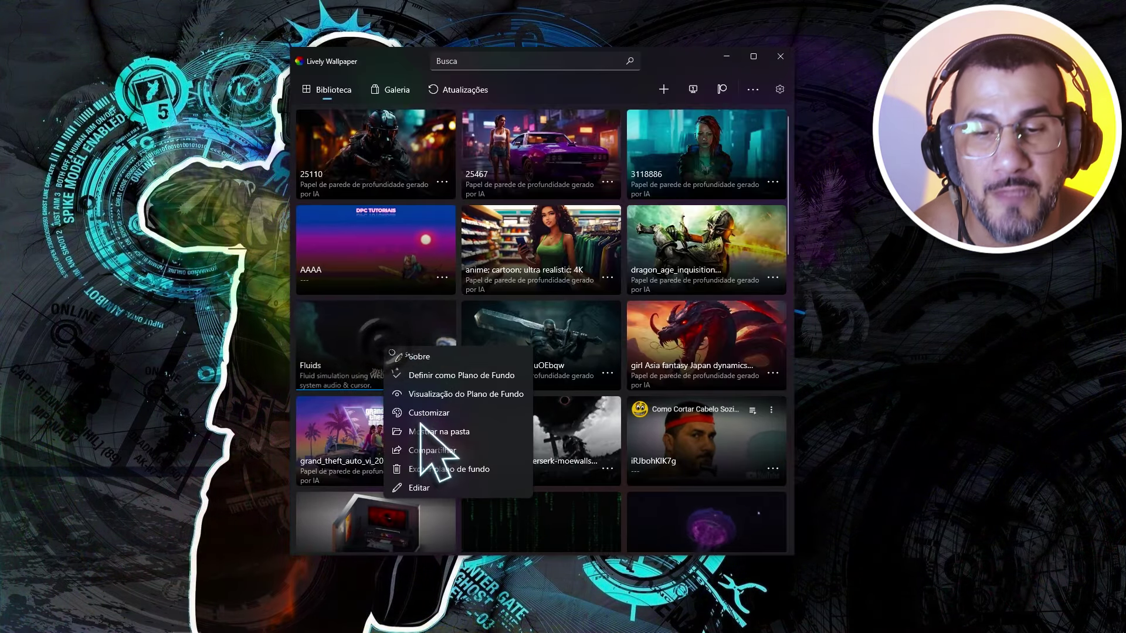
{"action": "left_click", "coordinate": [428, 413]}
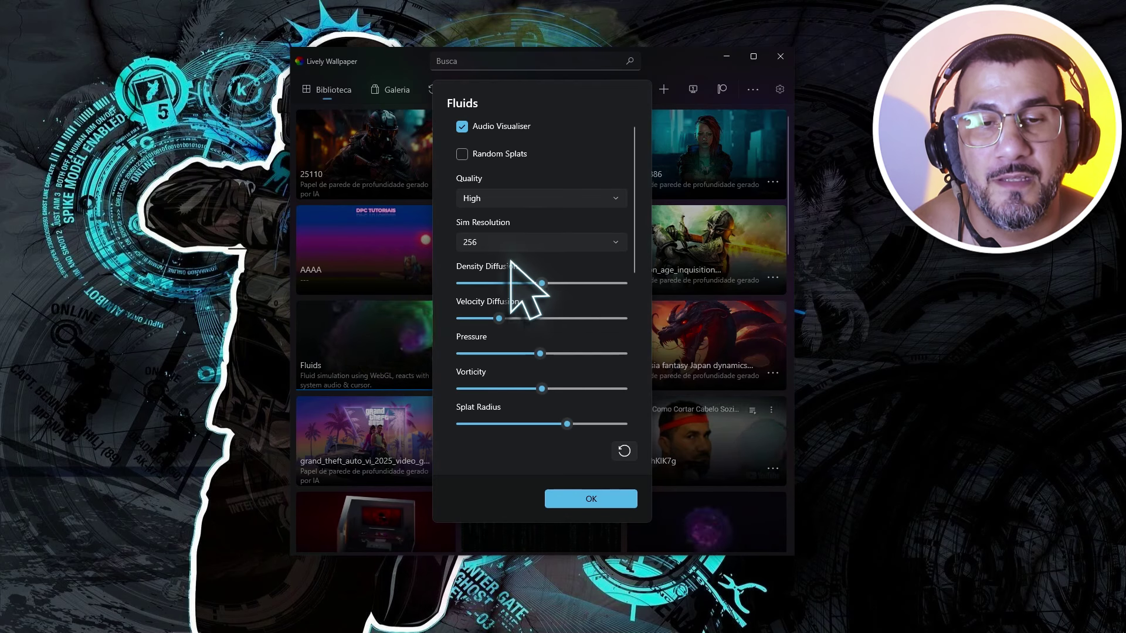
{"action": "left_click", "coordinate": [462, 154]}
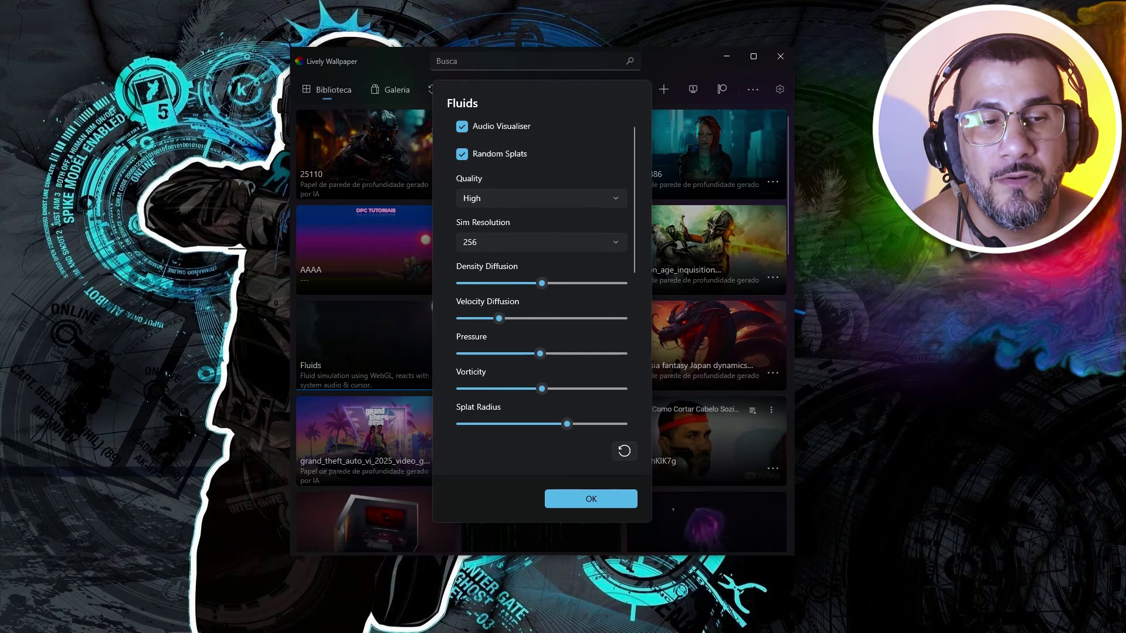
{"action": "left_click", "coordinate": [463, 154]}
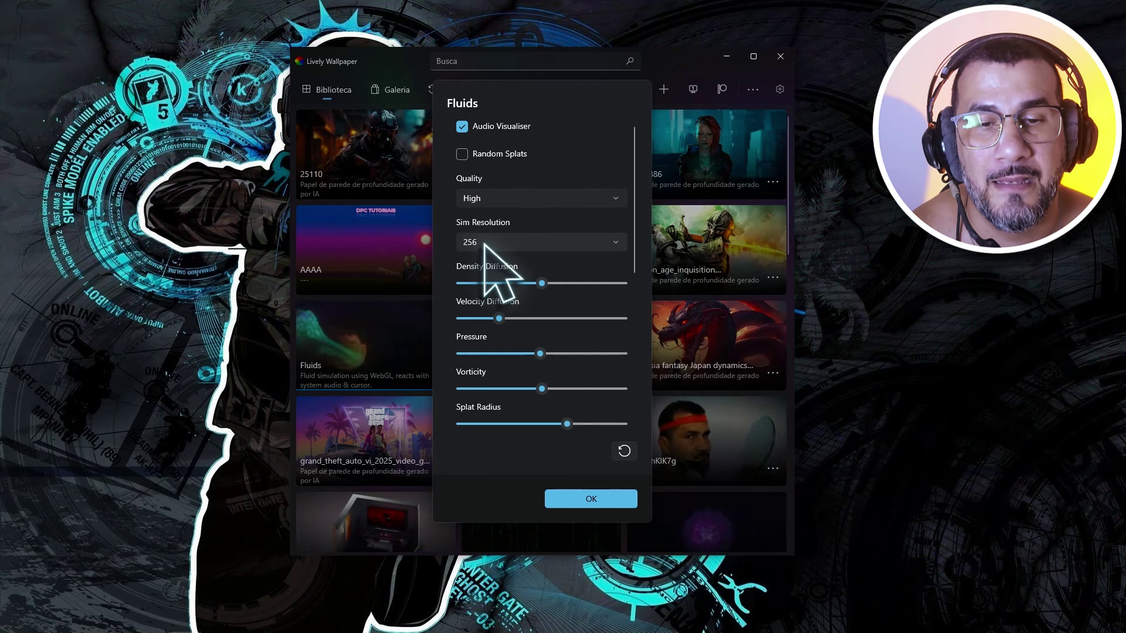
{"action": "scroll", "coordinate": [484, 245], "scroll_direction": "down", "scroll_amount": 3}
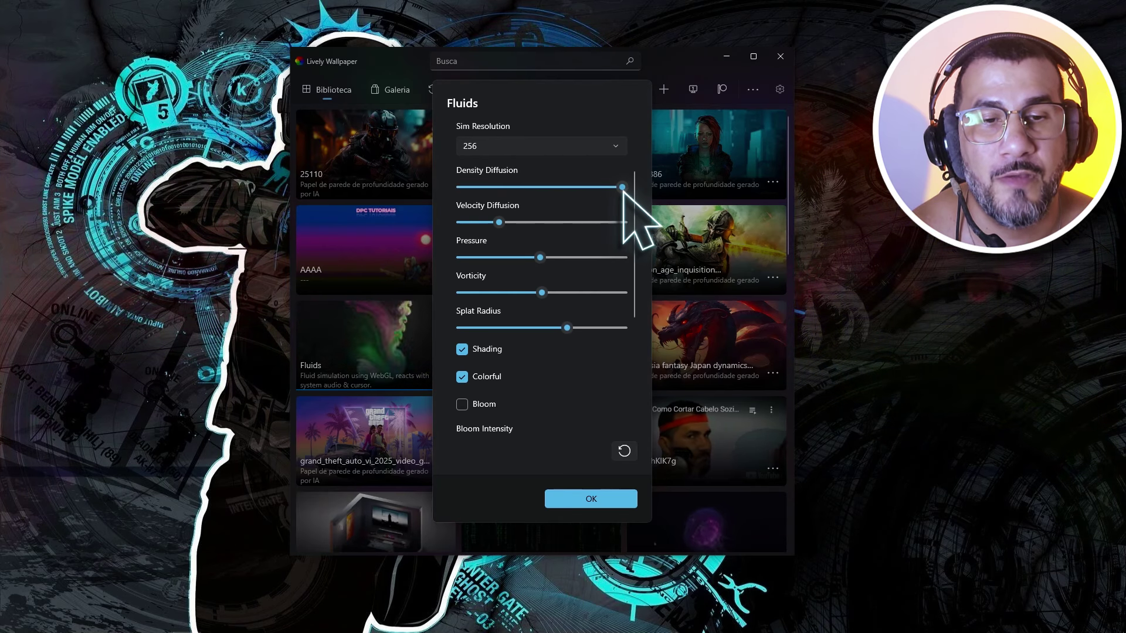
{"action": "left_click_drag", "start_coordinate": [622, 187], "coordinate": [462, 187]}
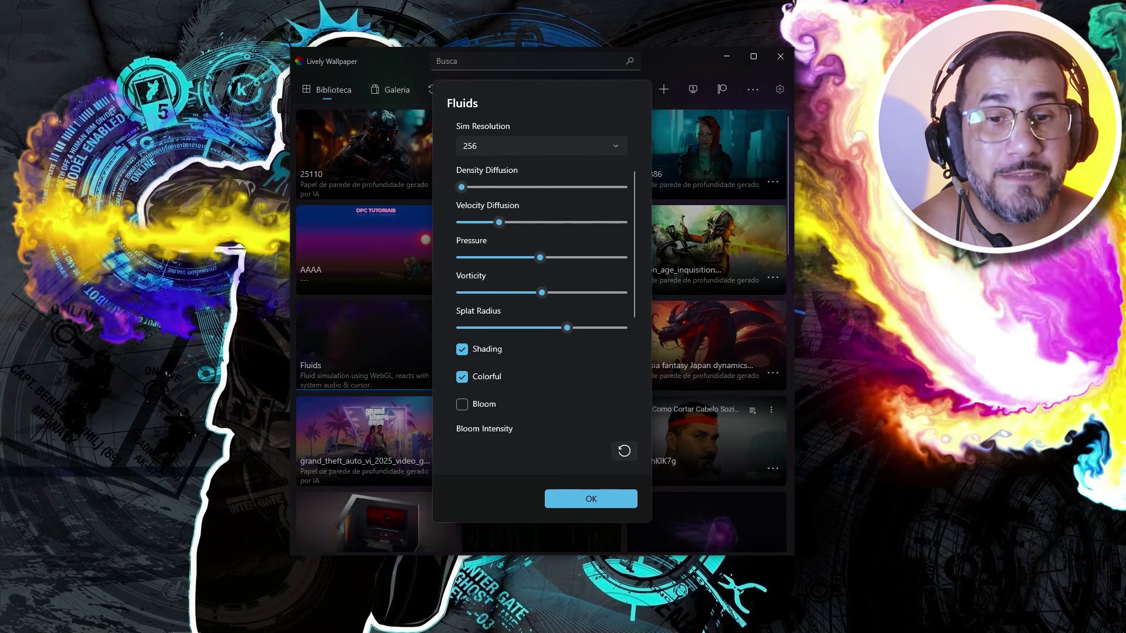
Raise the Fluids Density Diffusion to slightly below the middle and try Velocity Diffusion at its minimum, setting it to about a quarter
{"action": "left_click_drag", "start_coordinate": [467, 187], "coordinate": [402, 247]}
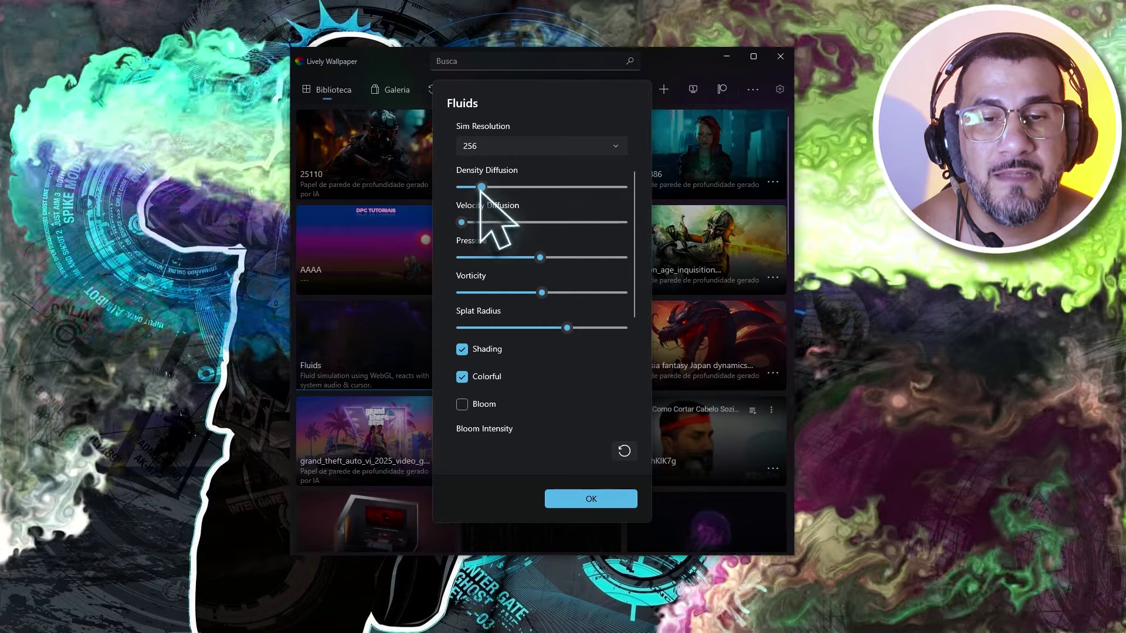
{"action": "left_click_drag", "start_coordinate": [479, 186], "coordinate": [530, 186]}
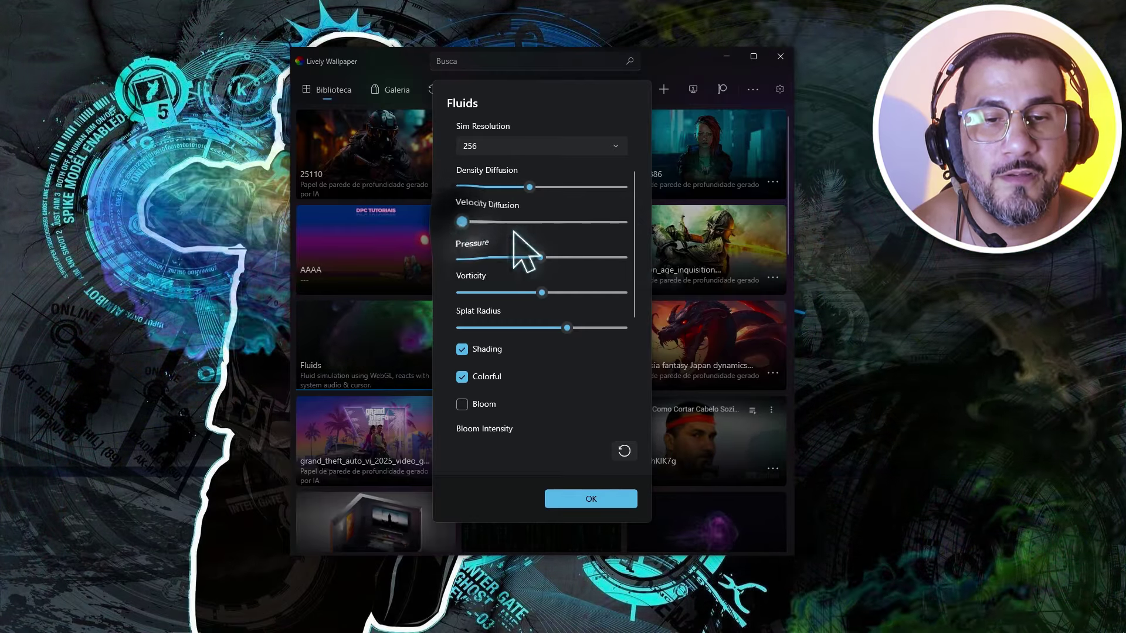
{"action": "left_click_drag", "start_coordinate": [516, 222], "coordinate": [622, 222]}
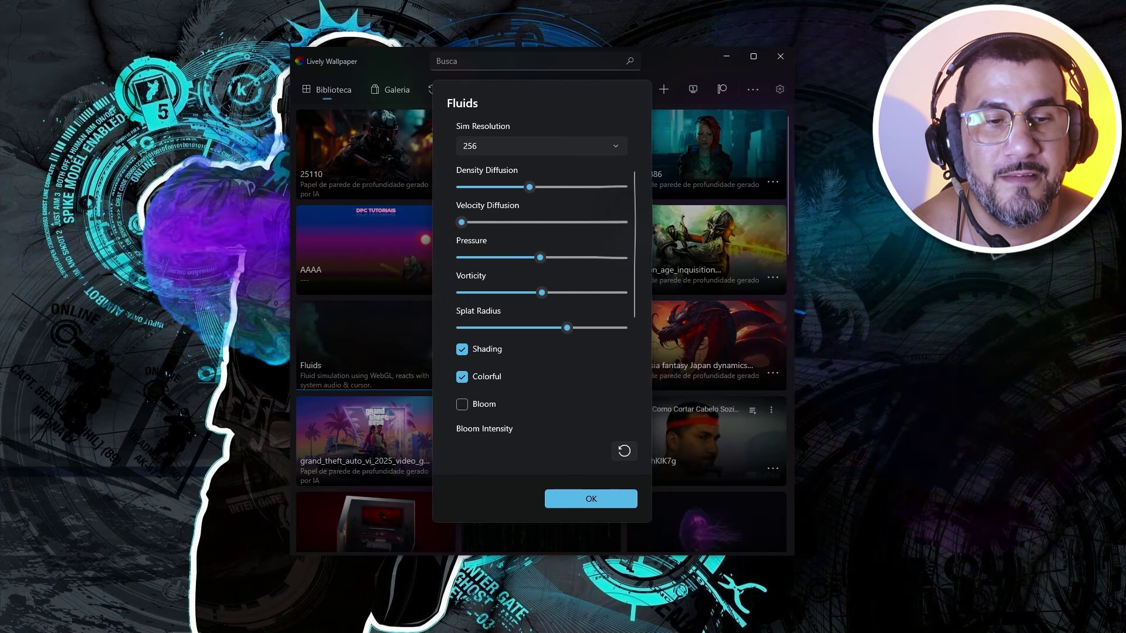
{"action": "left_click_drag", "start_coordinate": [461, 222], "coordinate": [499, 222]}
Try the Fluids Pressure at its minimum and set it slightly above the middle of its range
{"action": "left_click_drag", "start_coordinate": [540, 258], "coordinate": [139, 289]}
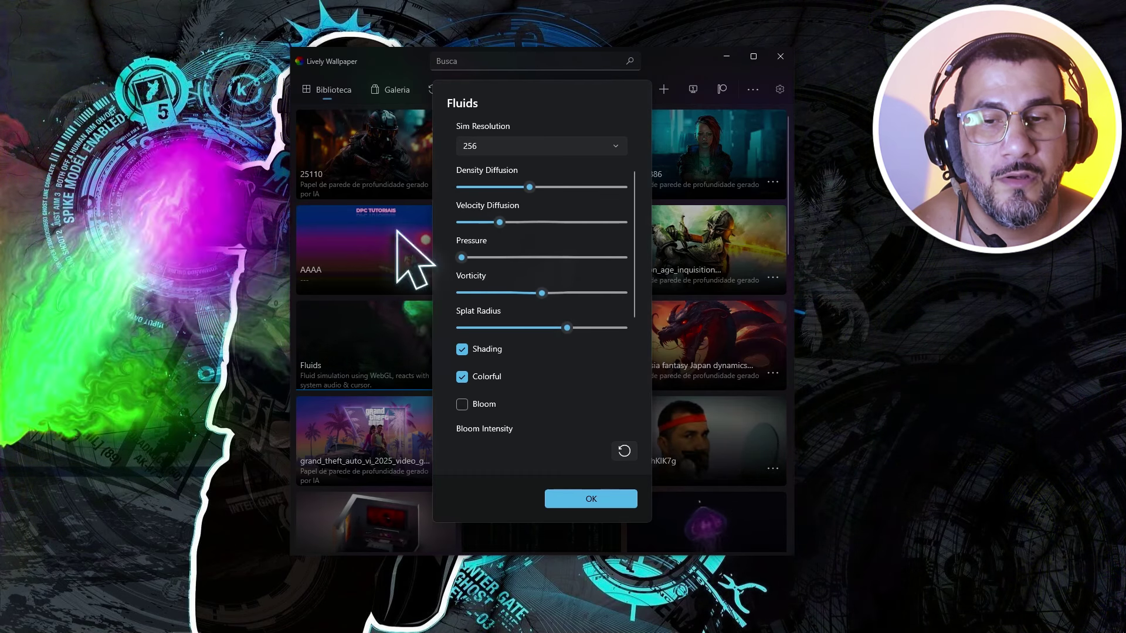
{"action": "left_click_drag", "start_coordinate": [462, 259], "coordinate": [955, 297]}
{"action": "left_click_drag", "start_coordinate": [932, 411], "coordinate": [558, 254]}
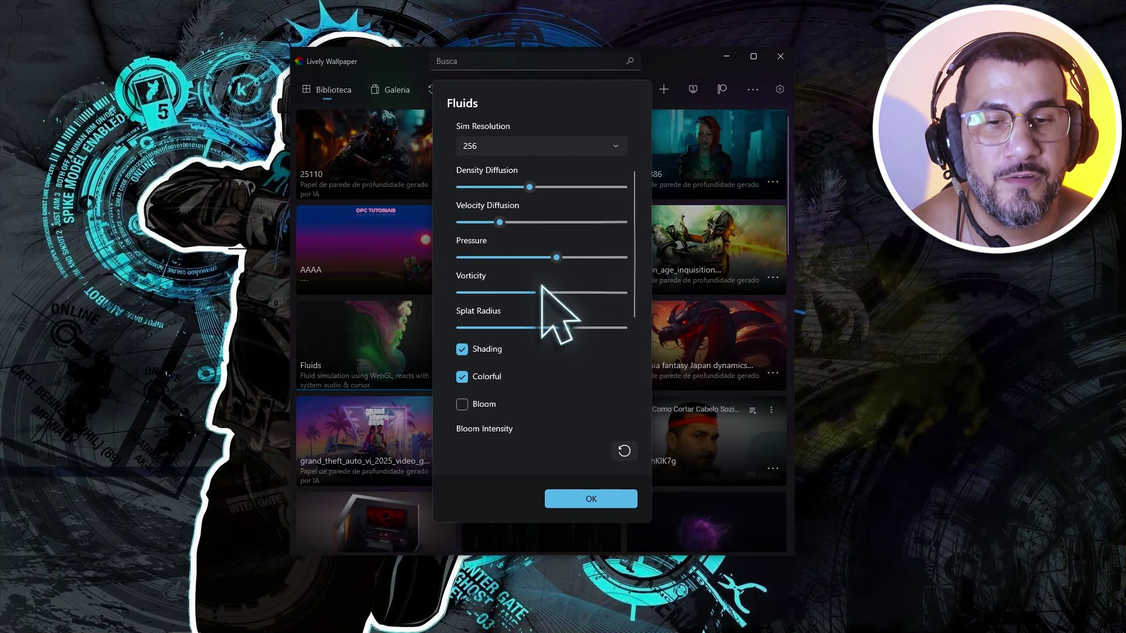
Try the Fluids wallpaper with Shading off, Colorful off and Bloom on, restoring each option after its test
{"action": "scroll", "coordinate": [544, 311], "scroll_direction": "down", "scroll_amount": 3}
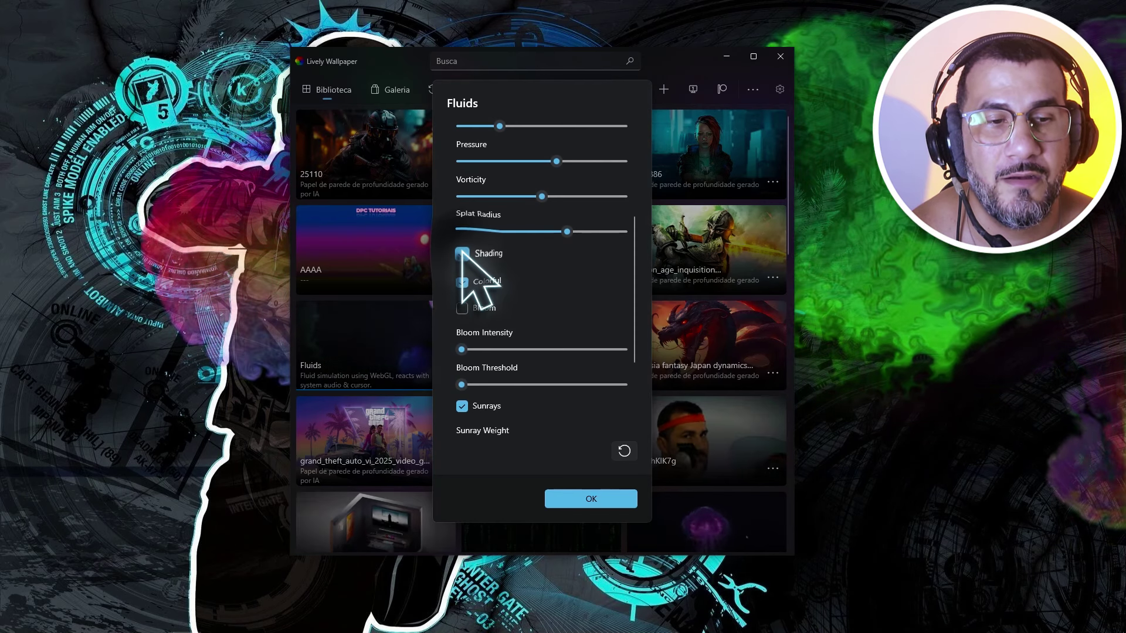
{"action": "left_click", "coordinate": [462, 253]}
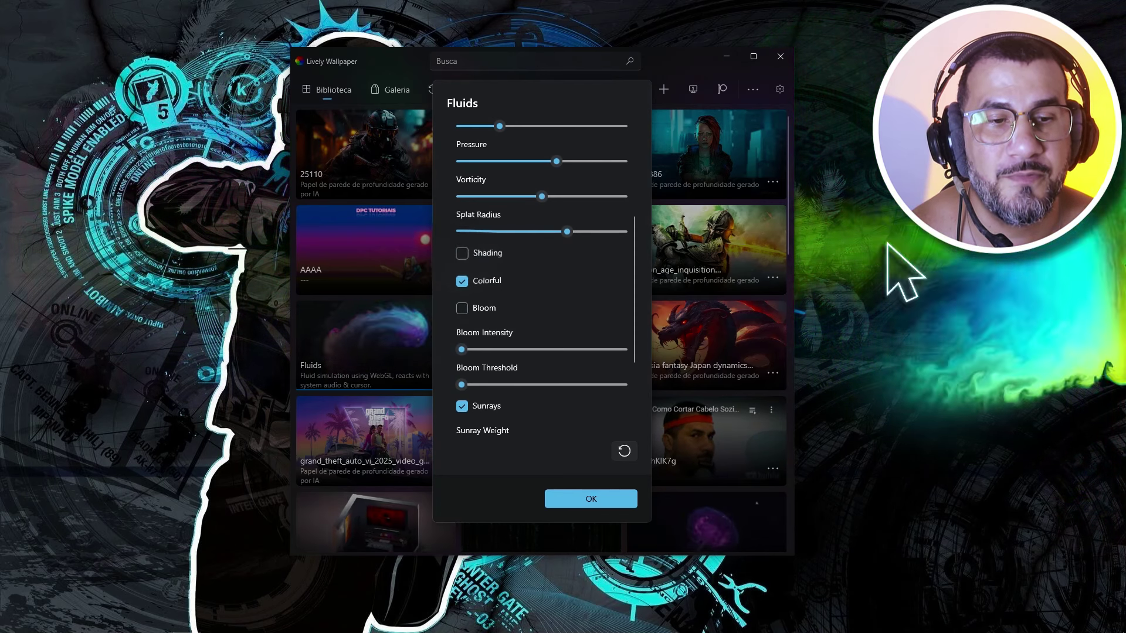
{"action": "left_click", "coordinate": [462, 253]}
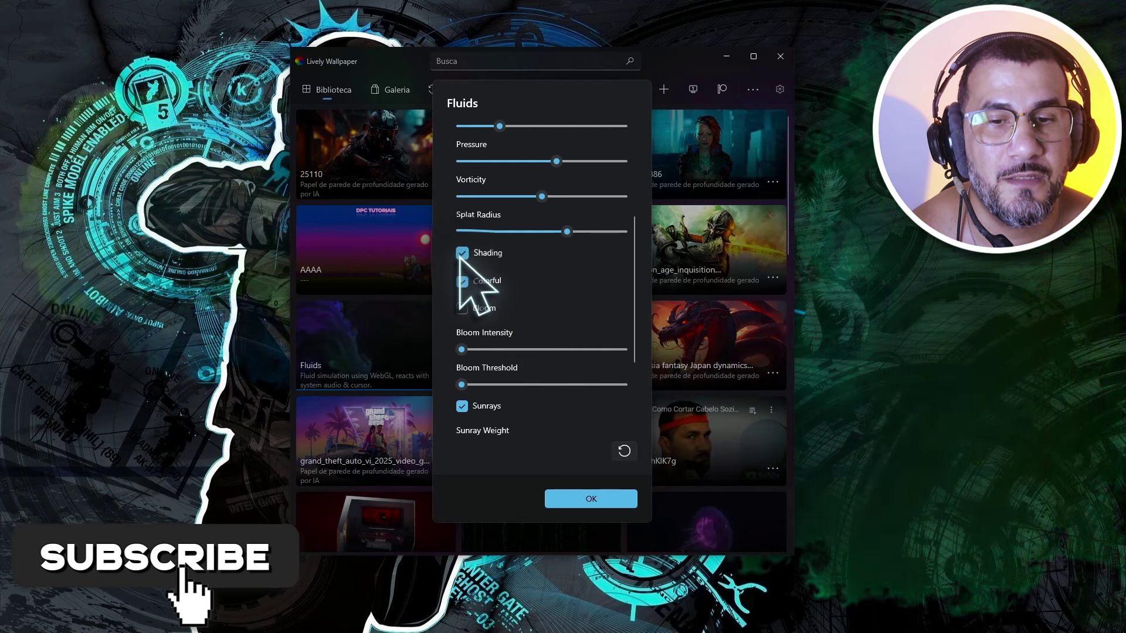
{"action": "left_click", "coordinate": [462, 282]}
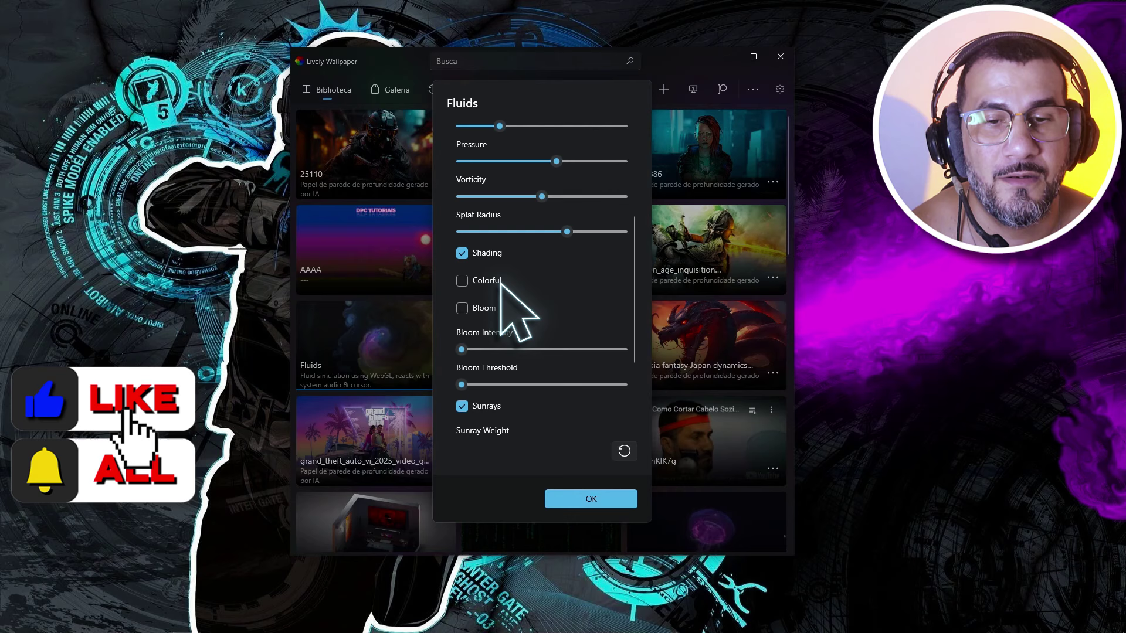
{"action": "left_click", "coordinate": [465, 284]}
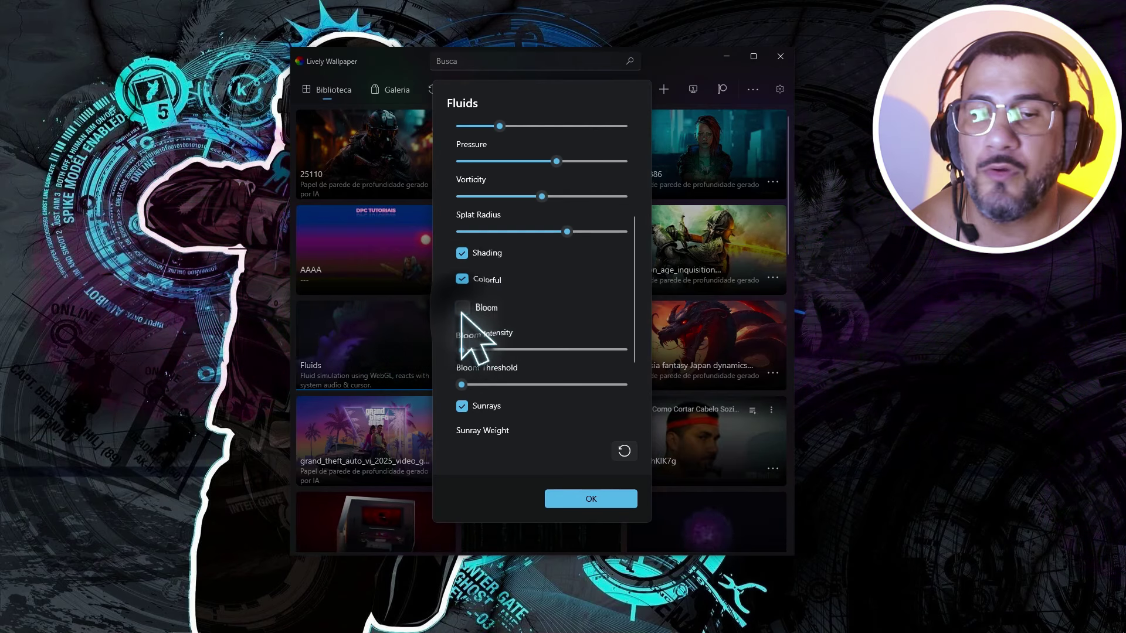
{"action": "left_click", "coordinate": [462, 310]}
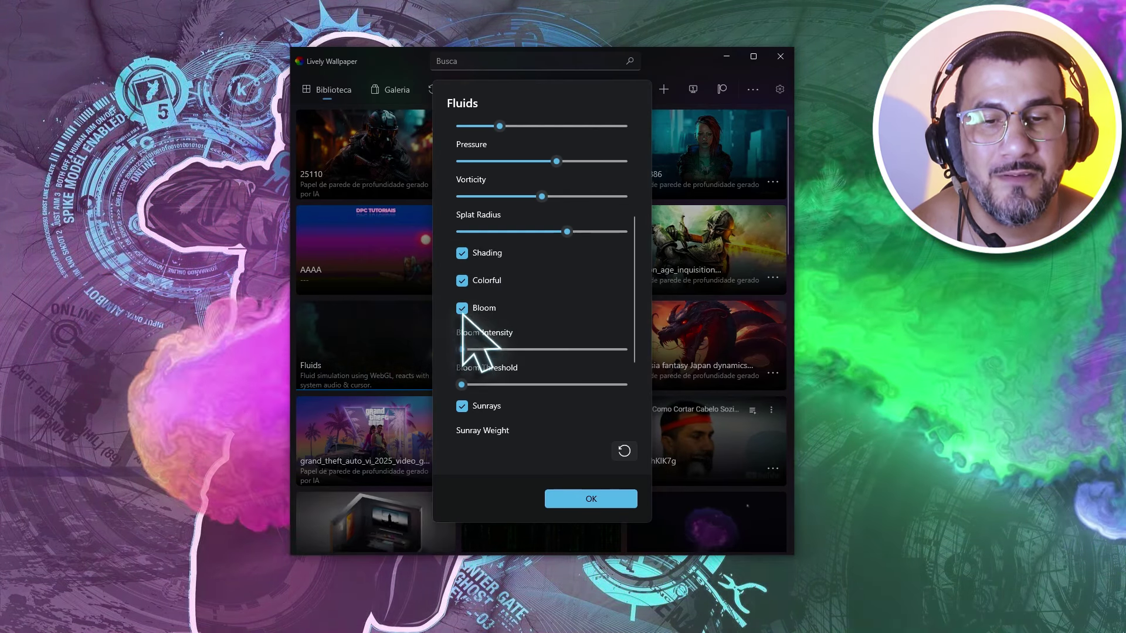
{"action": "left_click", "coordinate": [463, 310]}
Change the Fluids background image to the Qoo3yPu alien-vs-predator picture, save the customization and minimize Lively to view the desktop
{"action": "scroll", "coordinate": [487, 316], "scroll_direction": "down", "scroll_amount": 3}
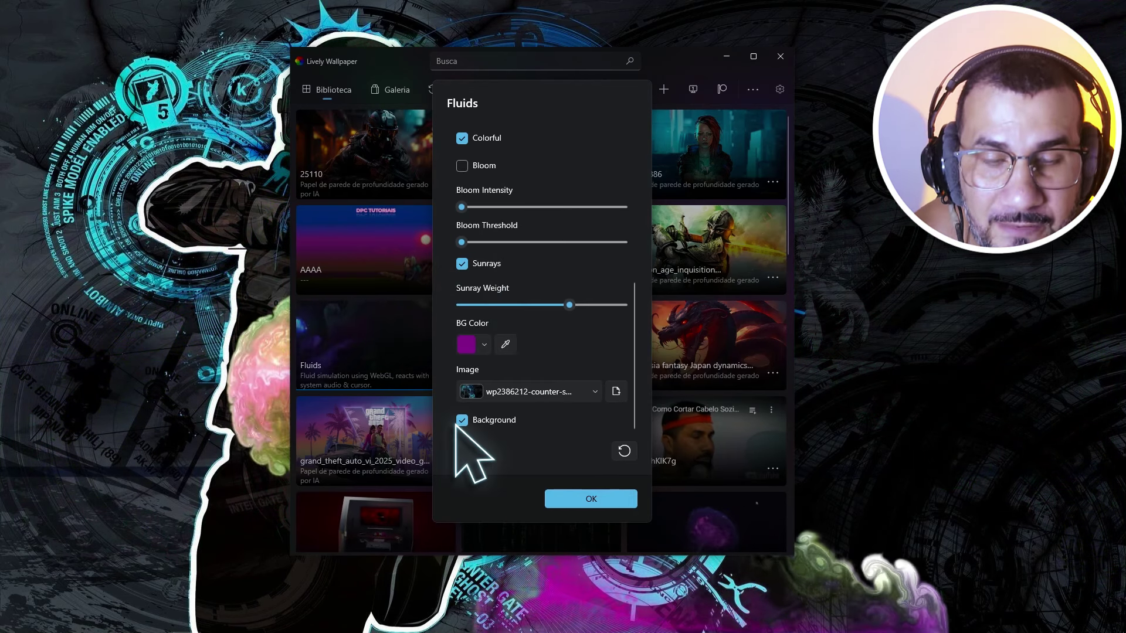
{"action": "left_click", "coordinate": [616, 391]}
{"action": "double_click", "coordinate": [489, 264]}
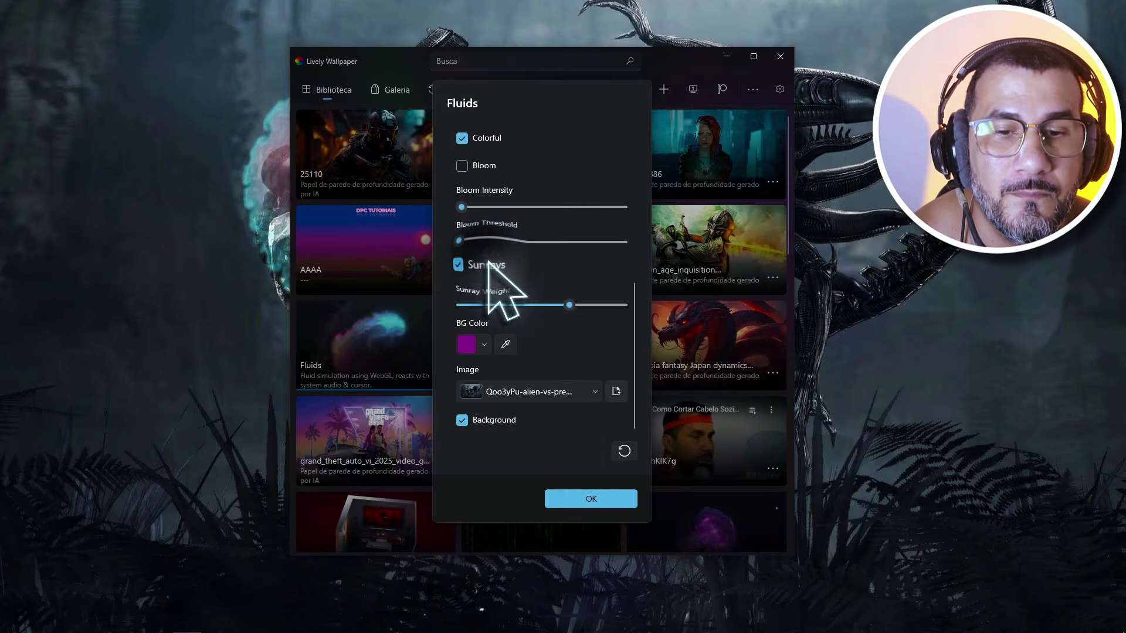
{"action": "left_click", "coordinate": [593, 503]}
{"action": "left_click", "coordinate": [727, 57]}
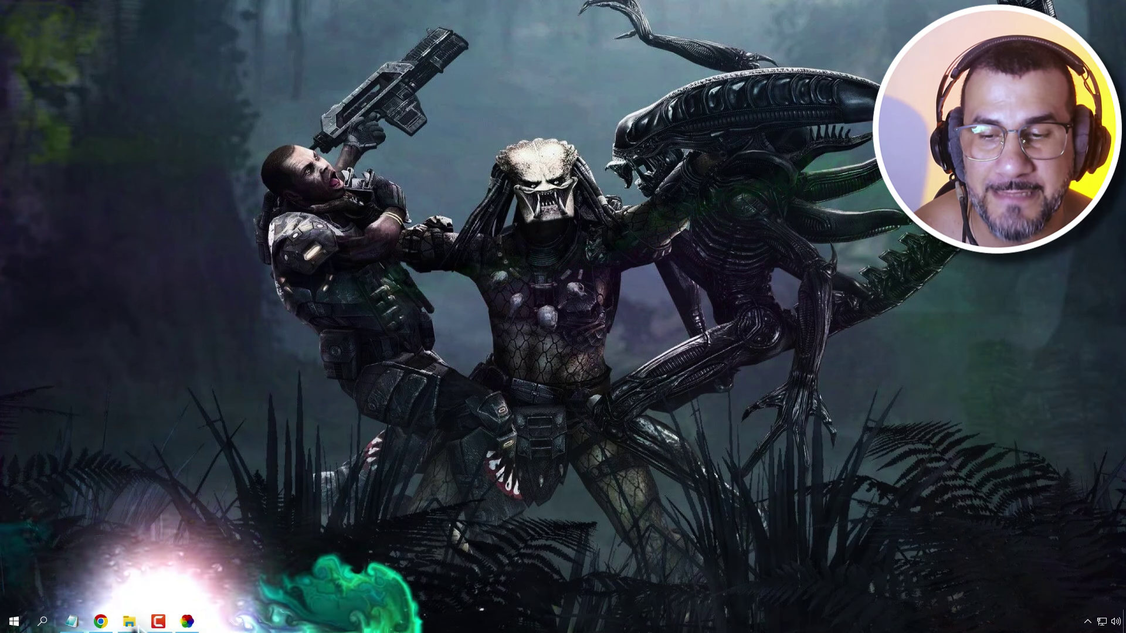
In Chrome, close the Music Mix tab and save the "COMO DEIXAR O PC MAIS BONITO (2024)" video's current frame as PNG videoframe_871401 in PAPEL DE PAREDE
{"action": "left_click", "coordinate": [126, 621]}
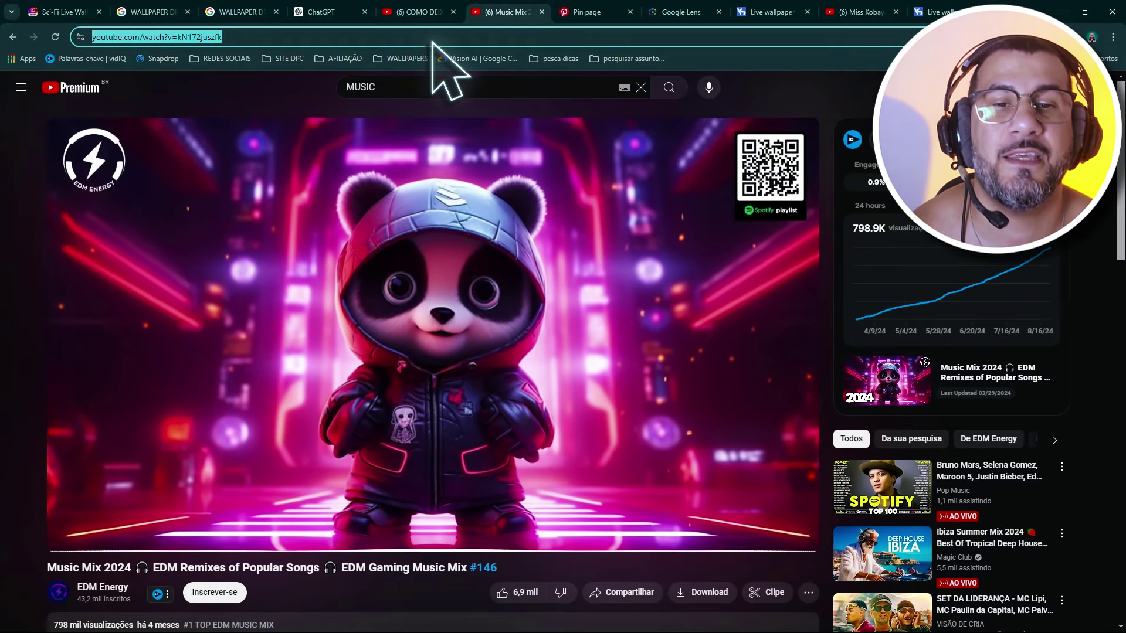
{"action": "middle_click", "coordinate": [518, 12]}
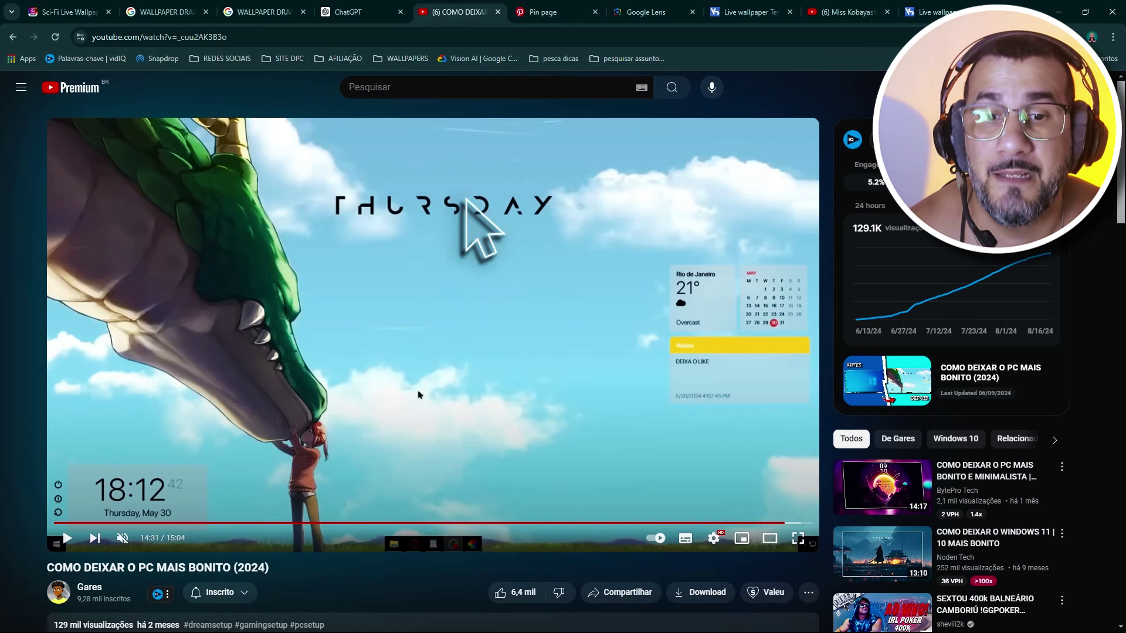
{"action": "right_click", "coordinate": [448, 224]}
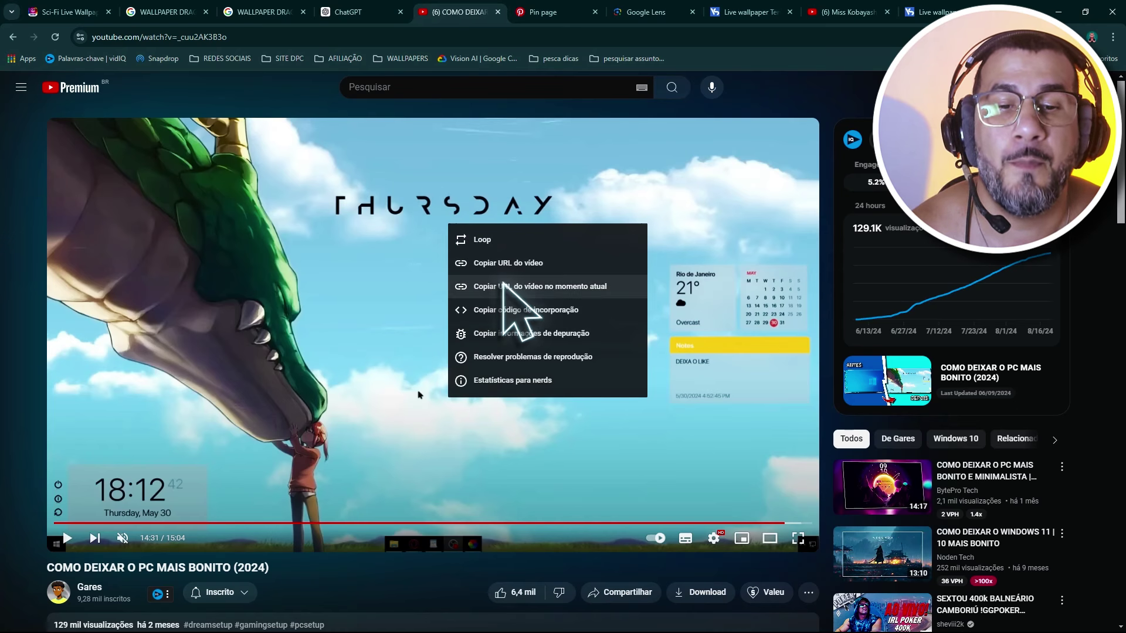
{"action": "right_click", "coordinate": [485, 206]}
{"action": "right_click", "coordinate": [407, 236]}
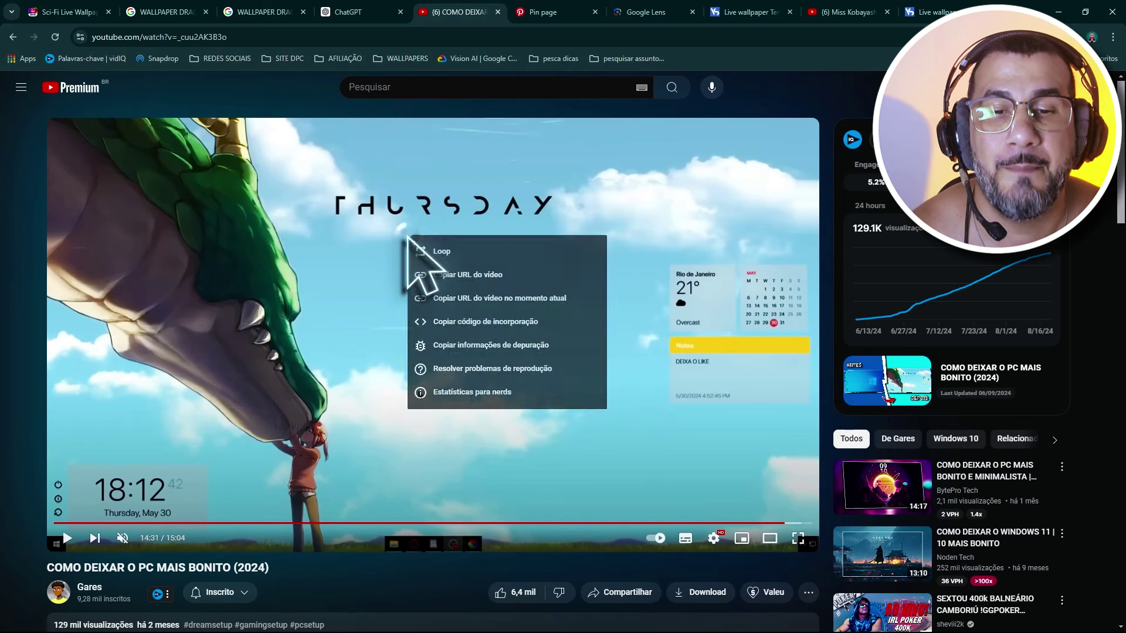
{"action": "right_click", "coordinate": [367, 243]}
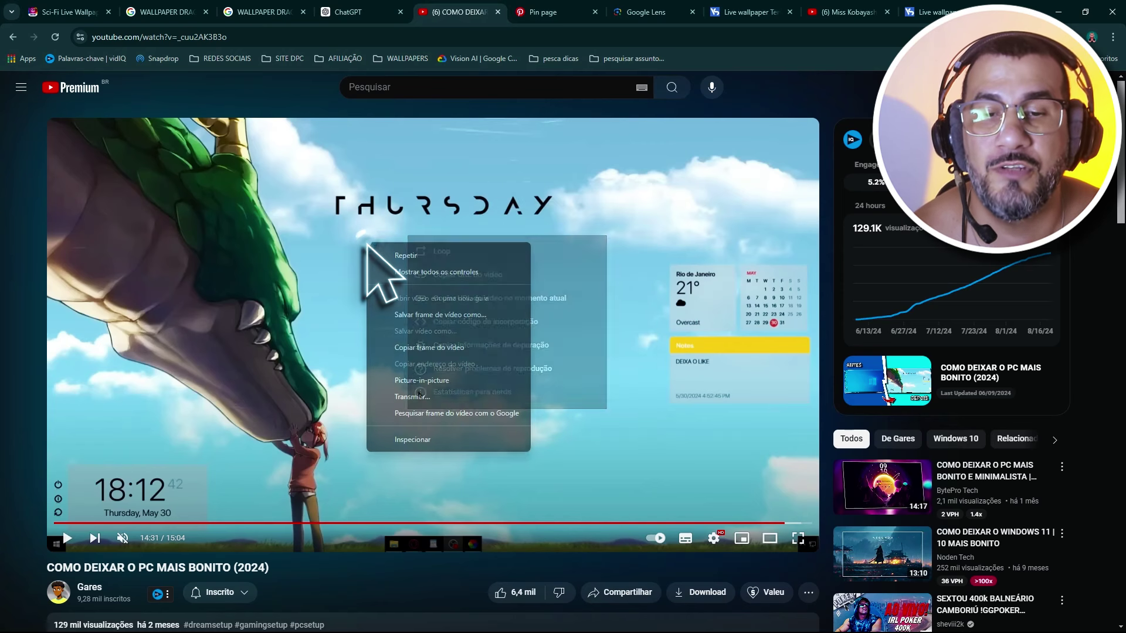
{"action": "left_click", "coordinate": [431, 314]}
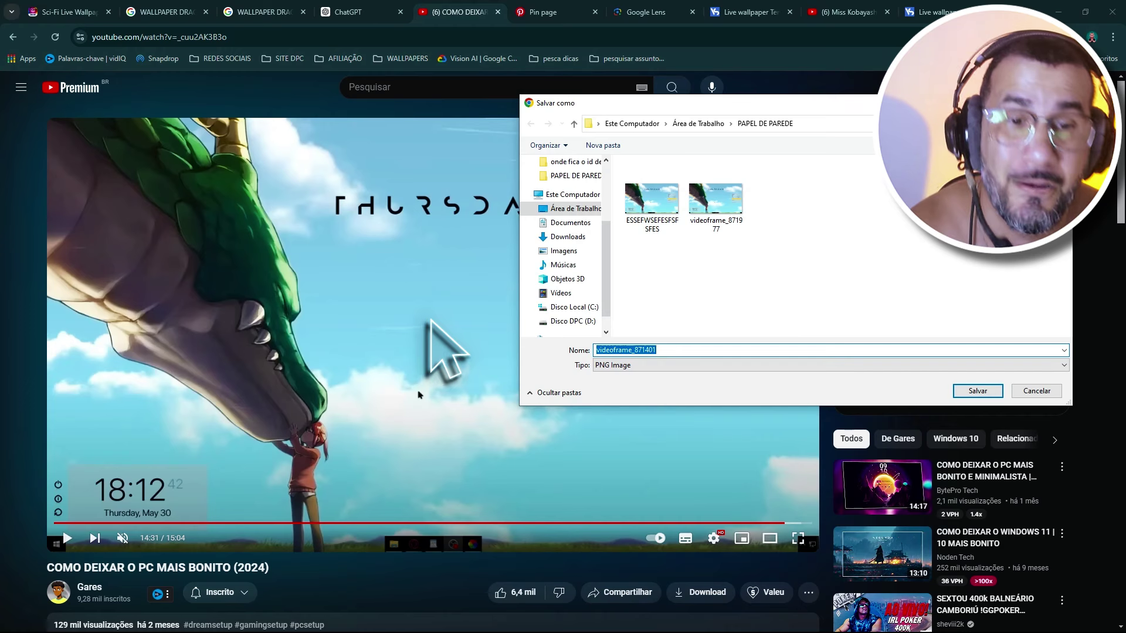
{"action": "left_click", "coordinate": [977, 392]}
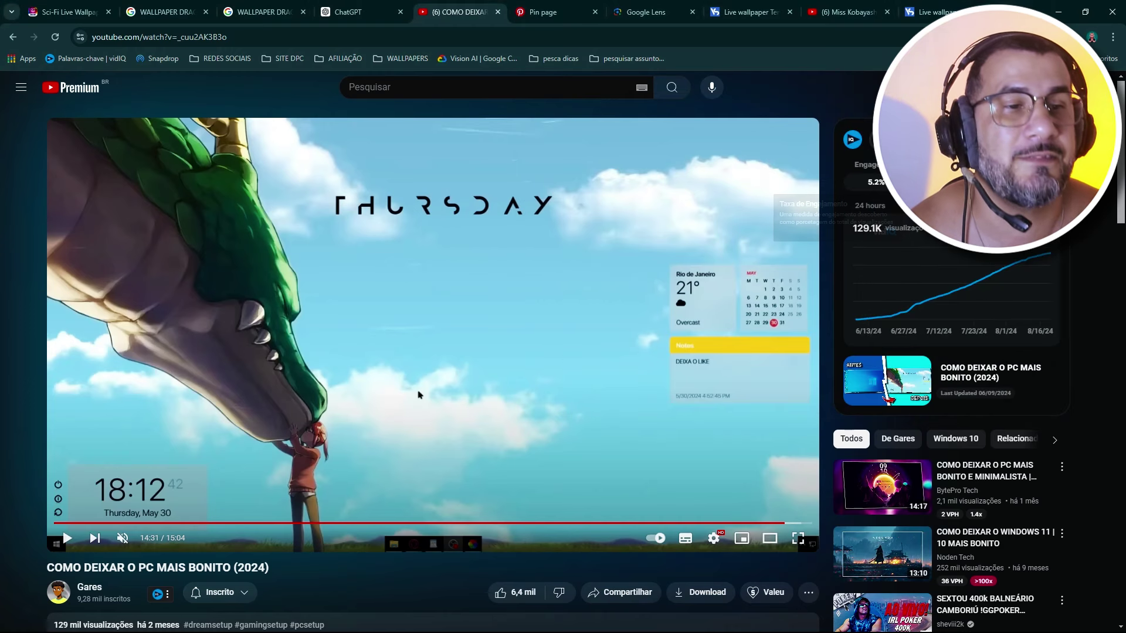
Search Google Lens in a new tab with the saved dragon wallpaper frame and browse the matching images
{"action": "key", "text": "ctrl+t"}
{"action": "left_click", "coordinate": [765, 258]}
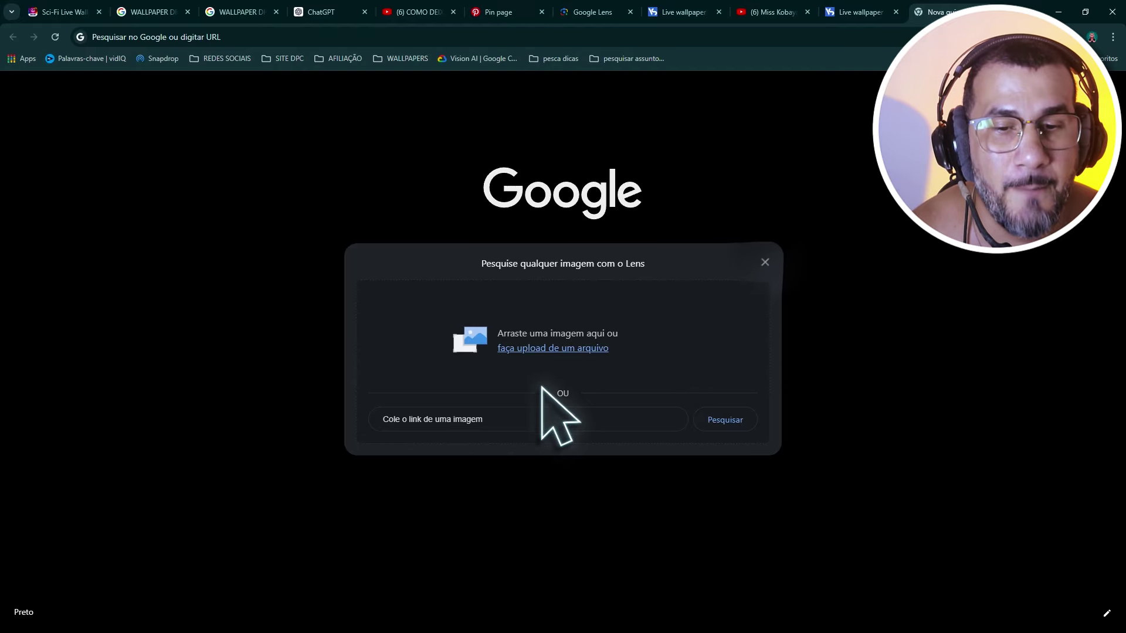
{"action": "left_click", "coordinate": [543, 348]}
{"action": "double_click", "coordinate": [718, 246]}
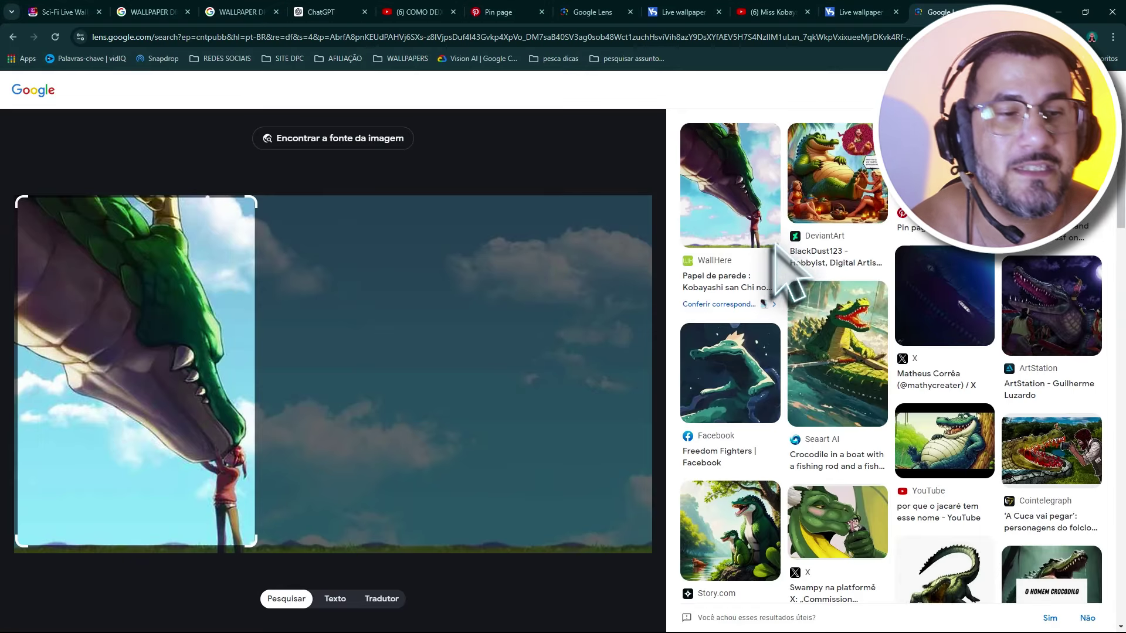
{"action": "scroll", "coordinate": [782, 258], "scroll_direction": "down", "scroll_amount": 7}
{"action": "scroll", "coordinate": [789, 258], "scroll_direction": "up", "scroll_amount": 7}
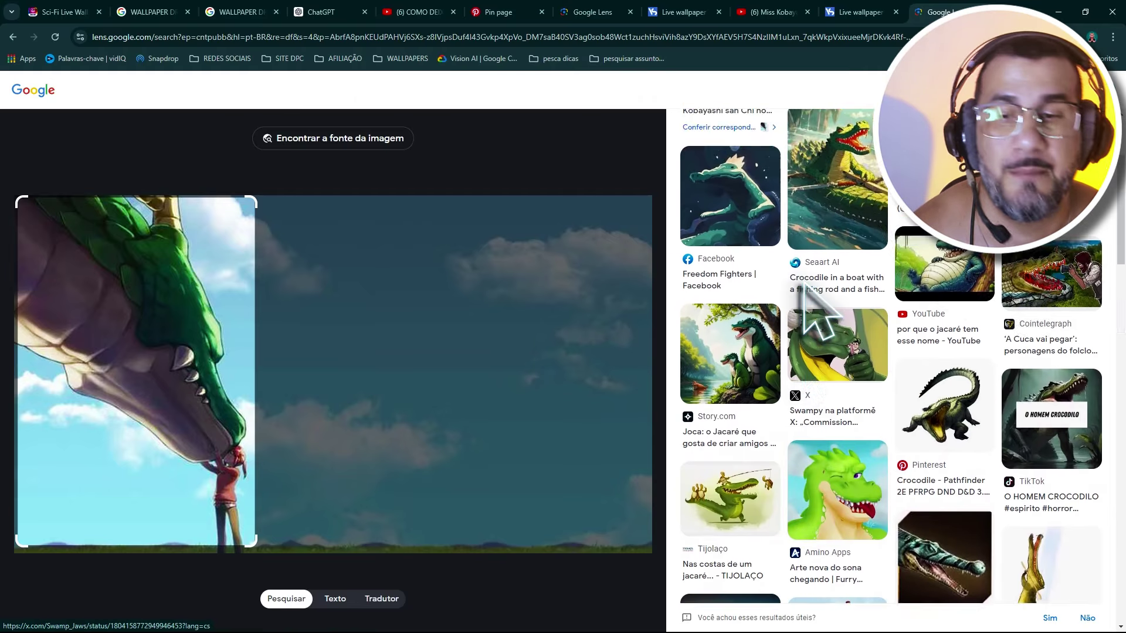
Close the Google Lens results and the leftover Pin page, Google Lens, Live wallpaper and Miss Kobayashi tabs
{"action": "key", "text": "ctrl+w"}
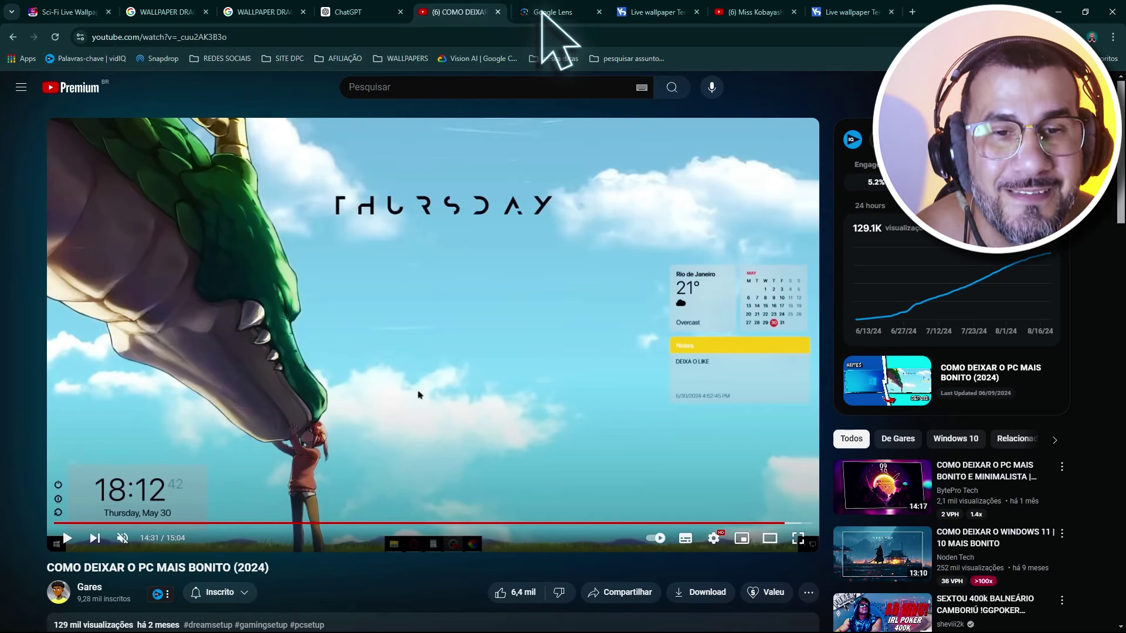
{"action": "middle_click", "coordinate": [543, 12]}
{"action": "middle_click", "coordinate": [542, 12]}
{"action": "middle_click", "coordinate": [542, 12]}
{"action": "middle_click", "coordinate": [542, 11]}
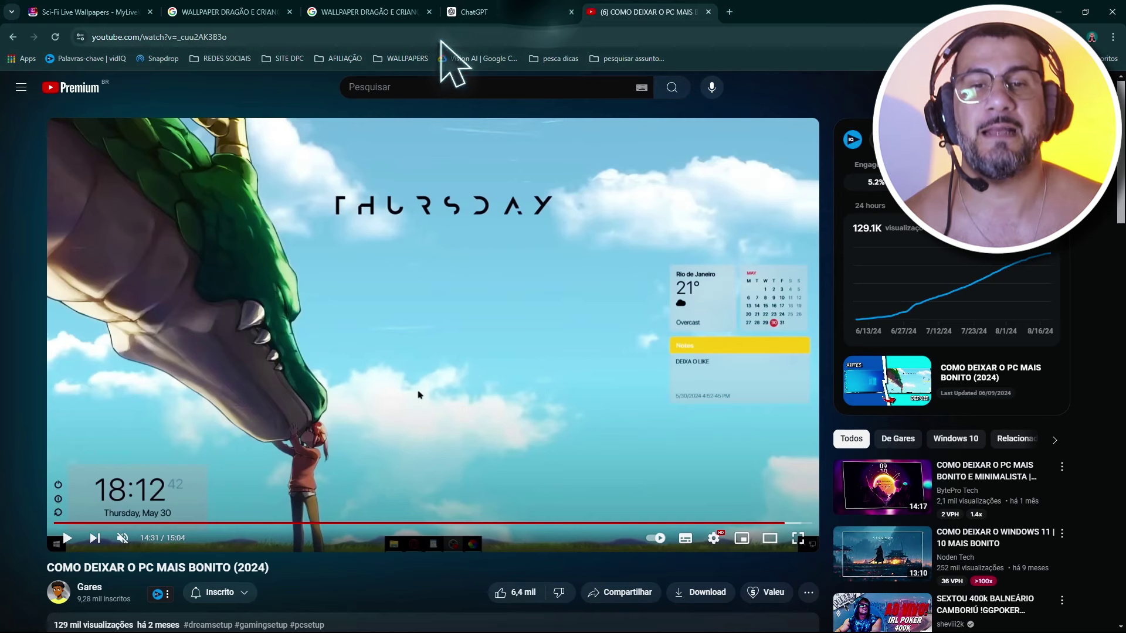
Open the ChatGPT conversation about improving image quality and review its request and tips
{"action": "left_click", "coordinate": [482, 12]}
{"action": "scroll", "coordinate": [566, 384], "scroll_direction": "up", "scroll_amount": 1}
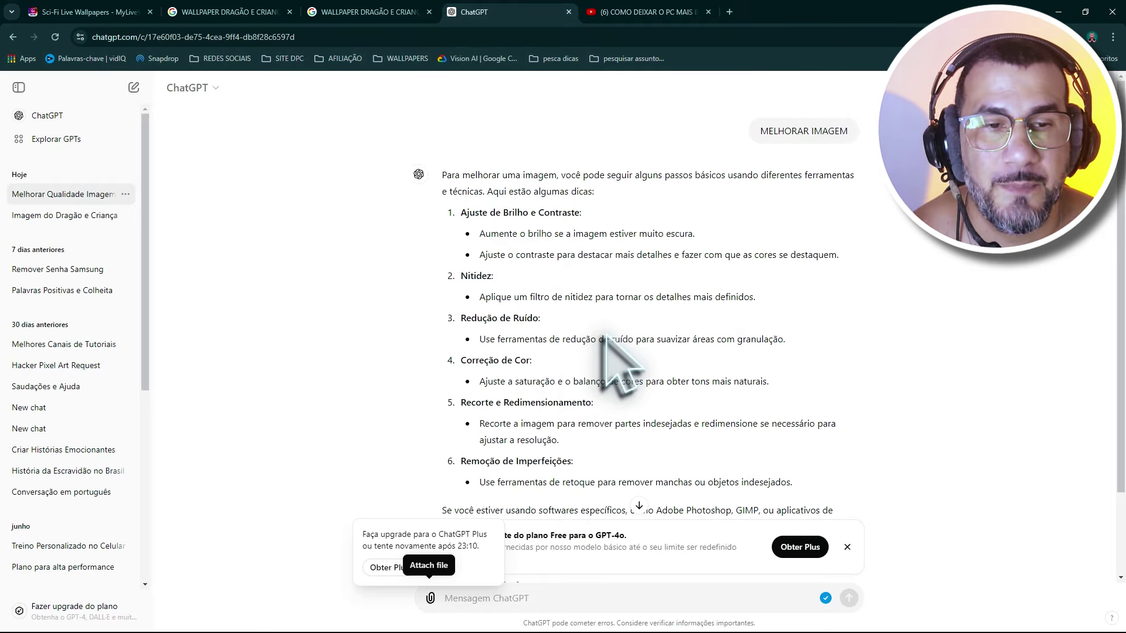